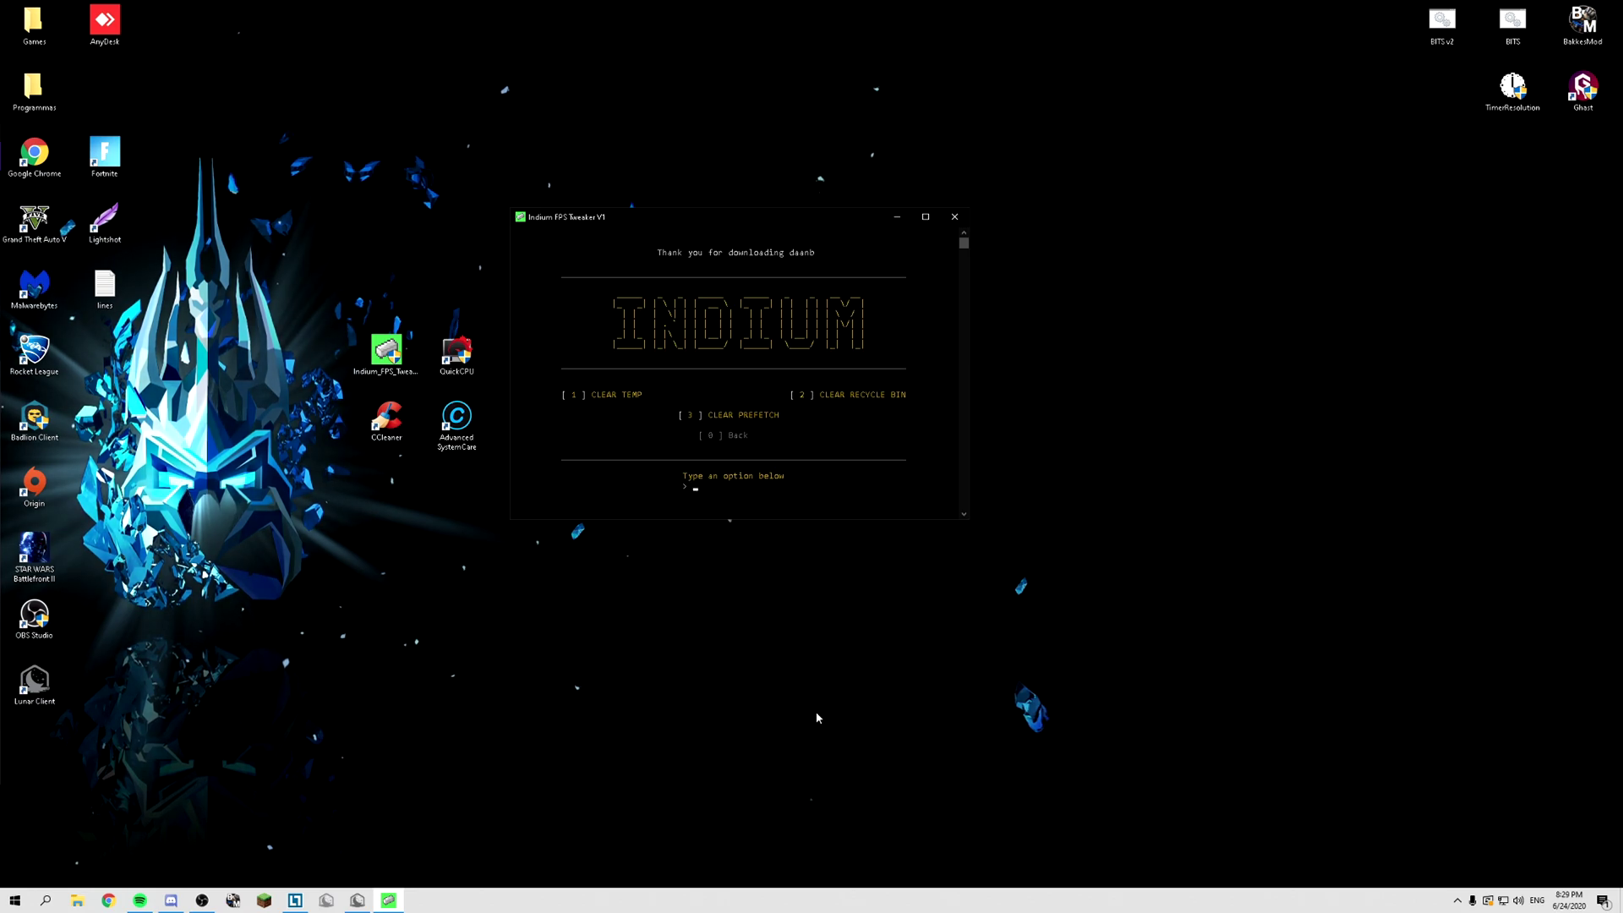
- Leave the Cleaners options, view the Boosters options, and return to the main menu
key(Return)
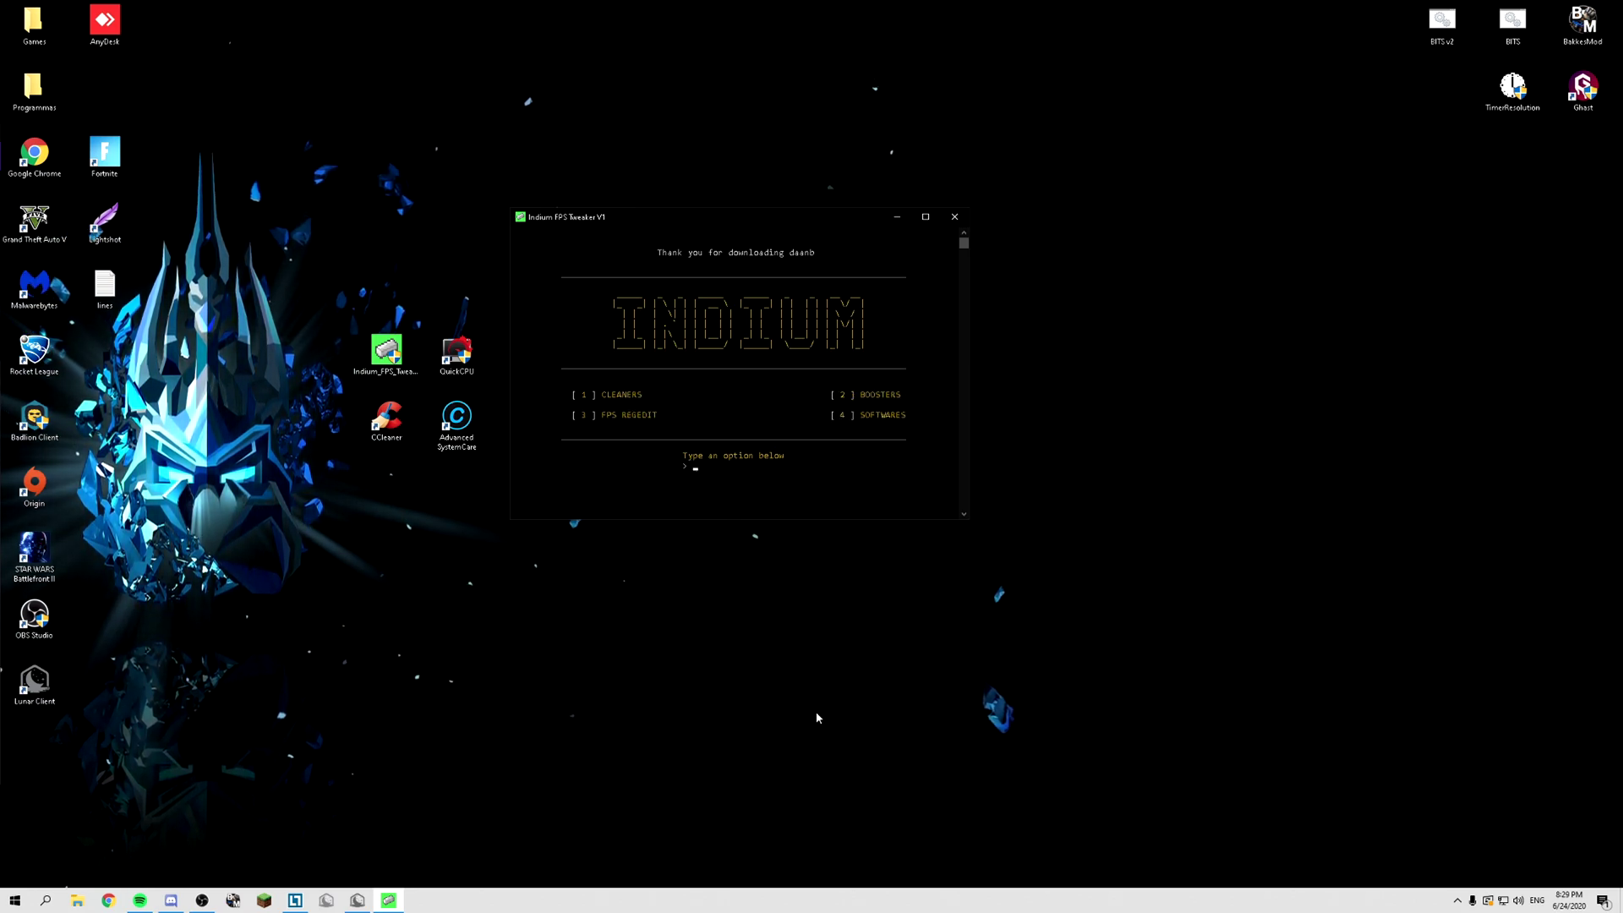
key(Return)
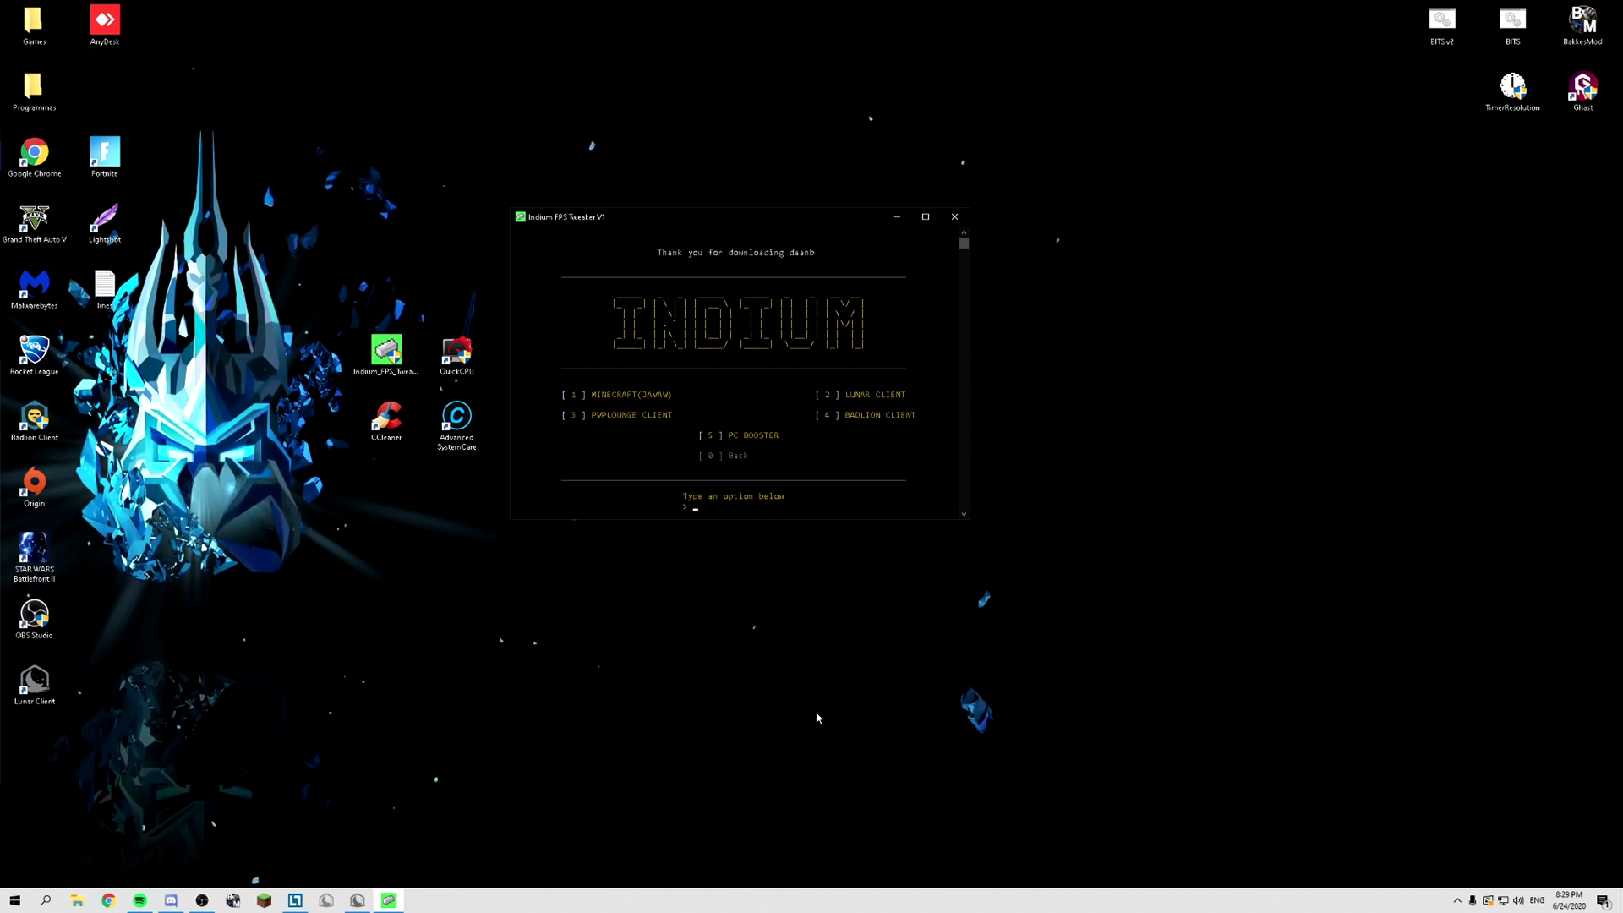
key(Return)
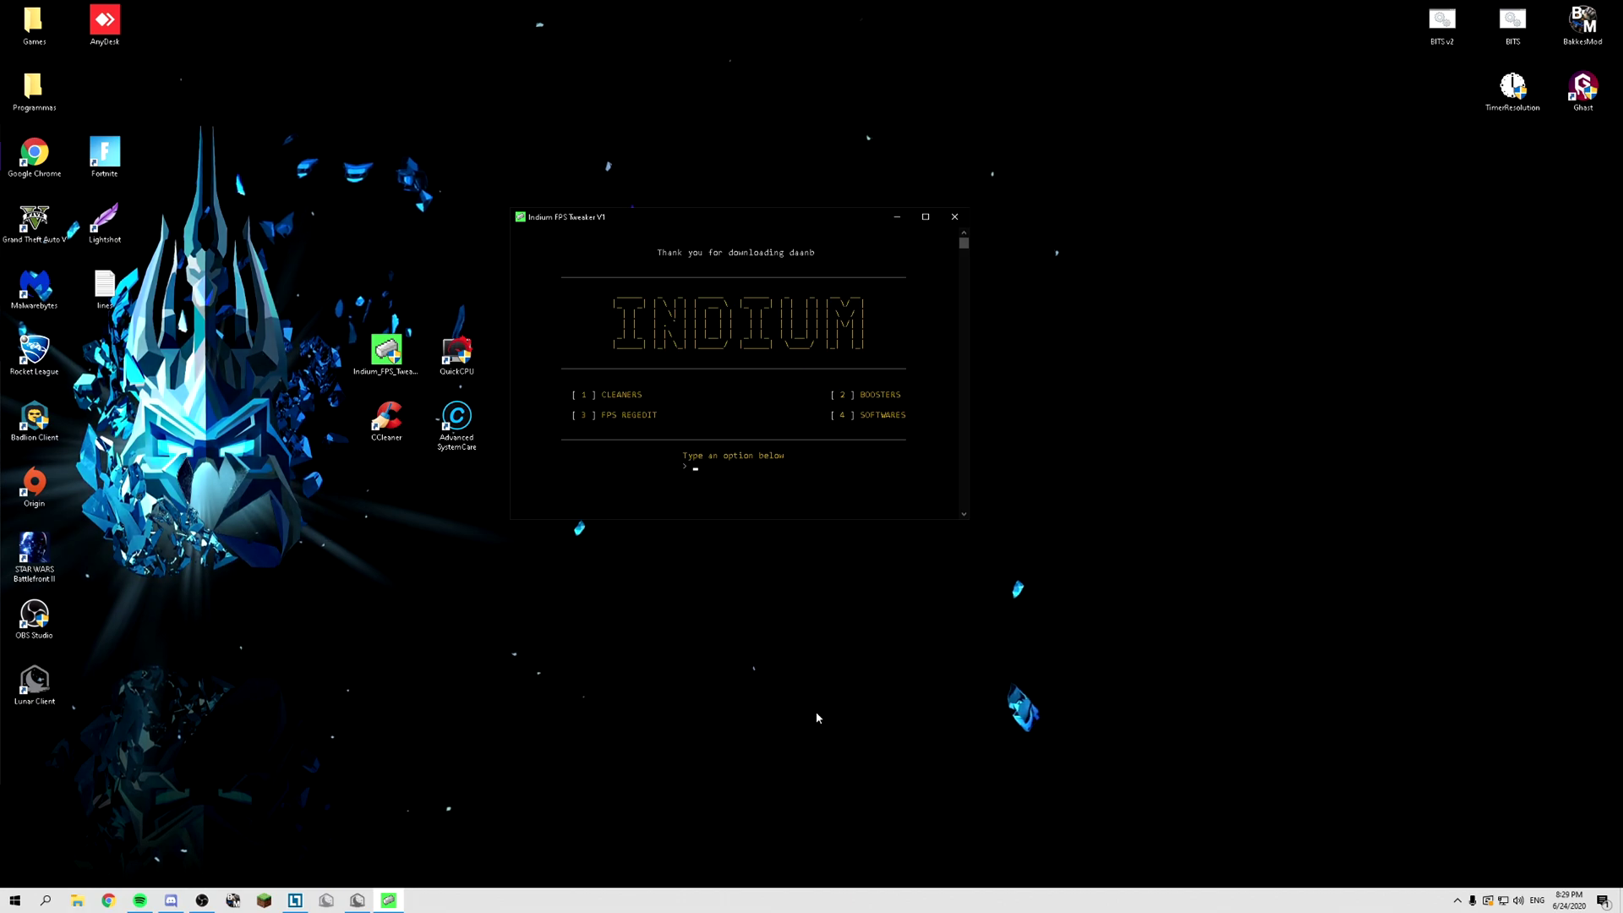
- Enter the FPS Regedit section of Indium FPS Tweaker and run its tweak options
key(Return)
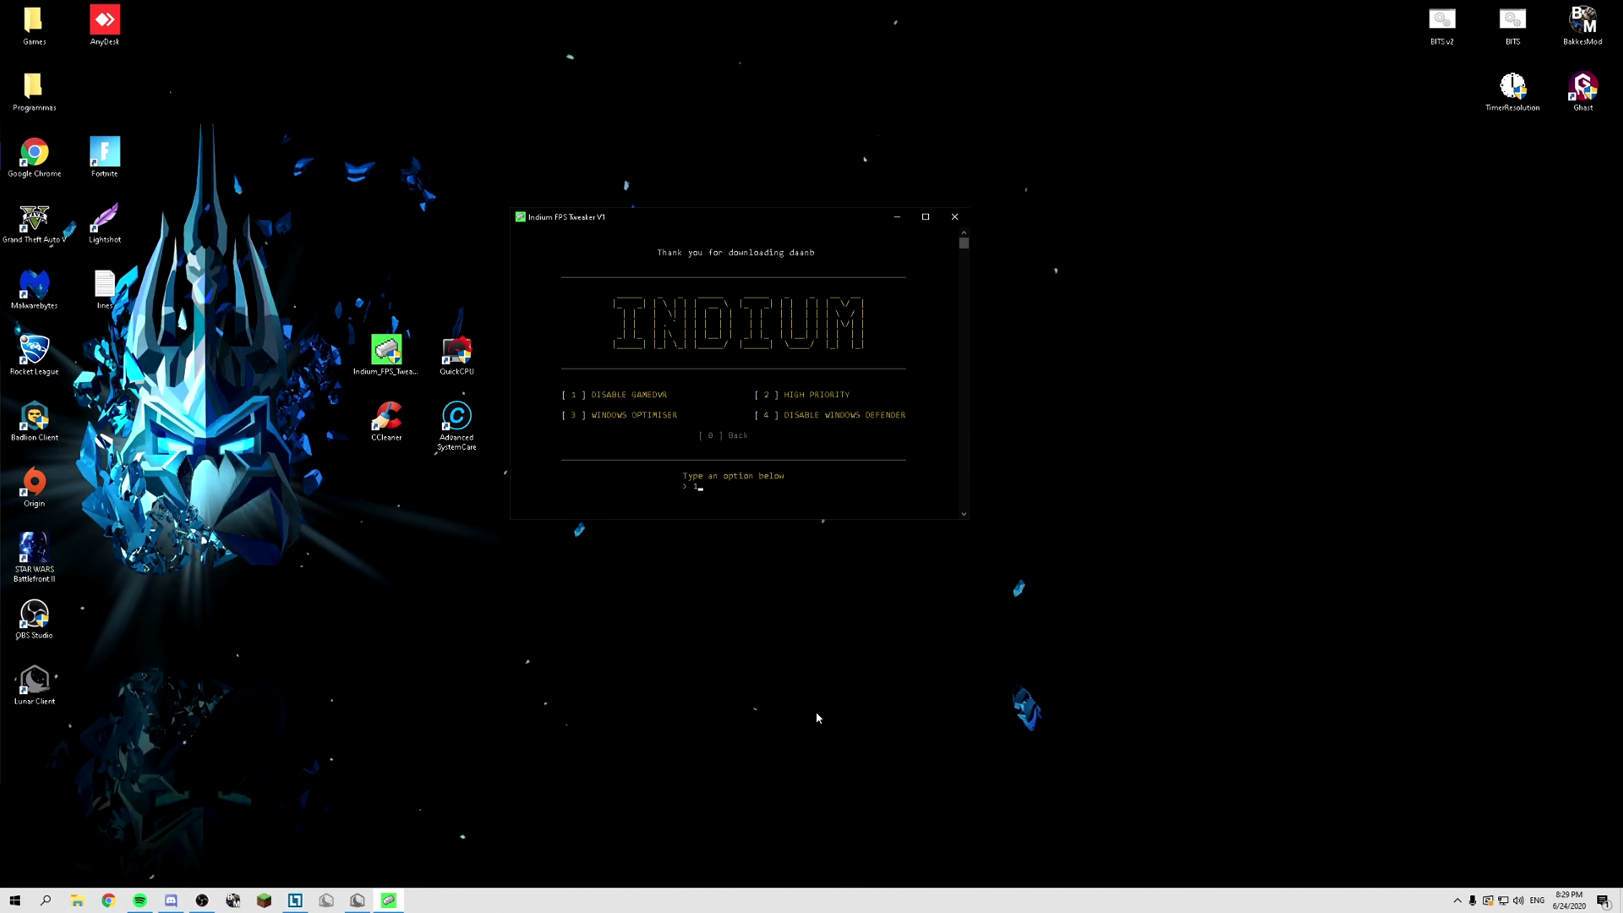
key(Return)
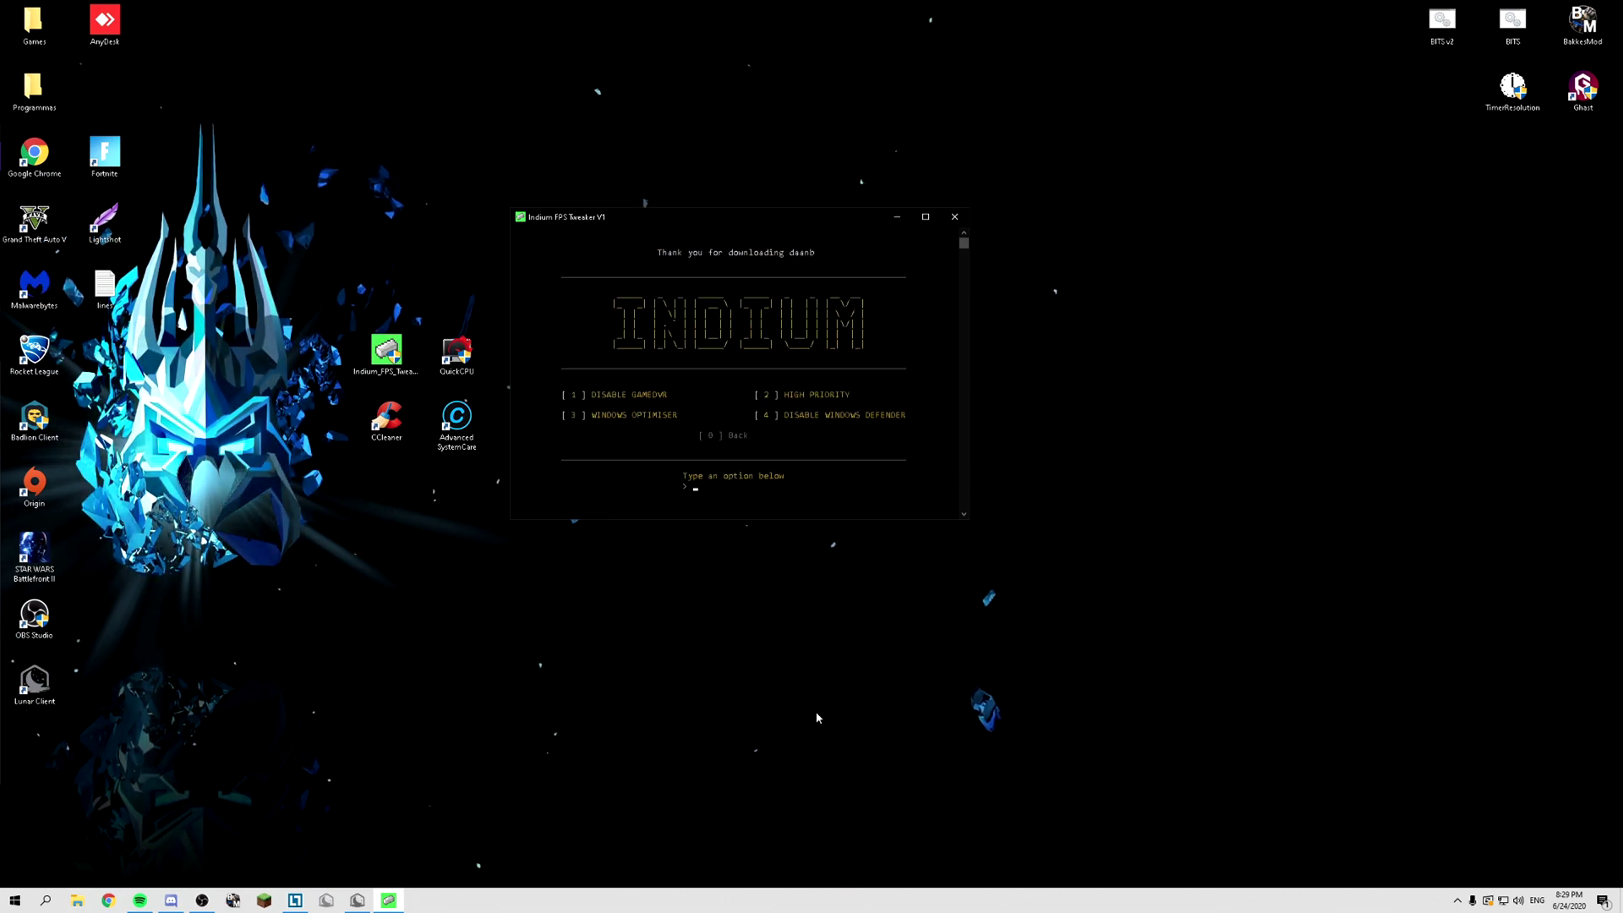
key(Return)
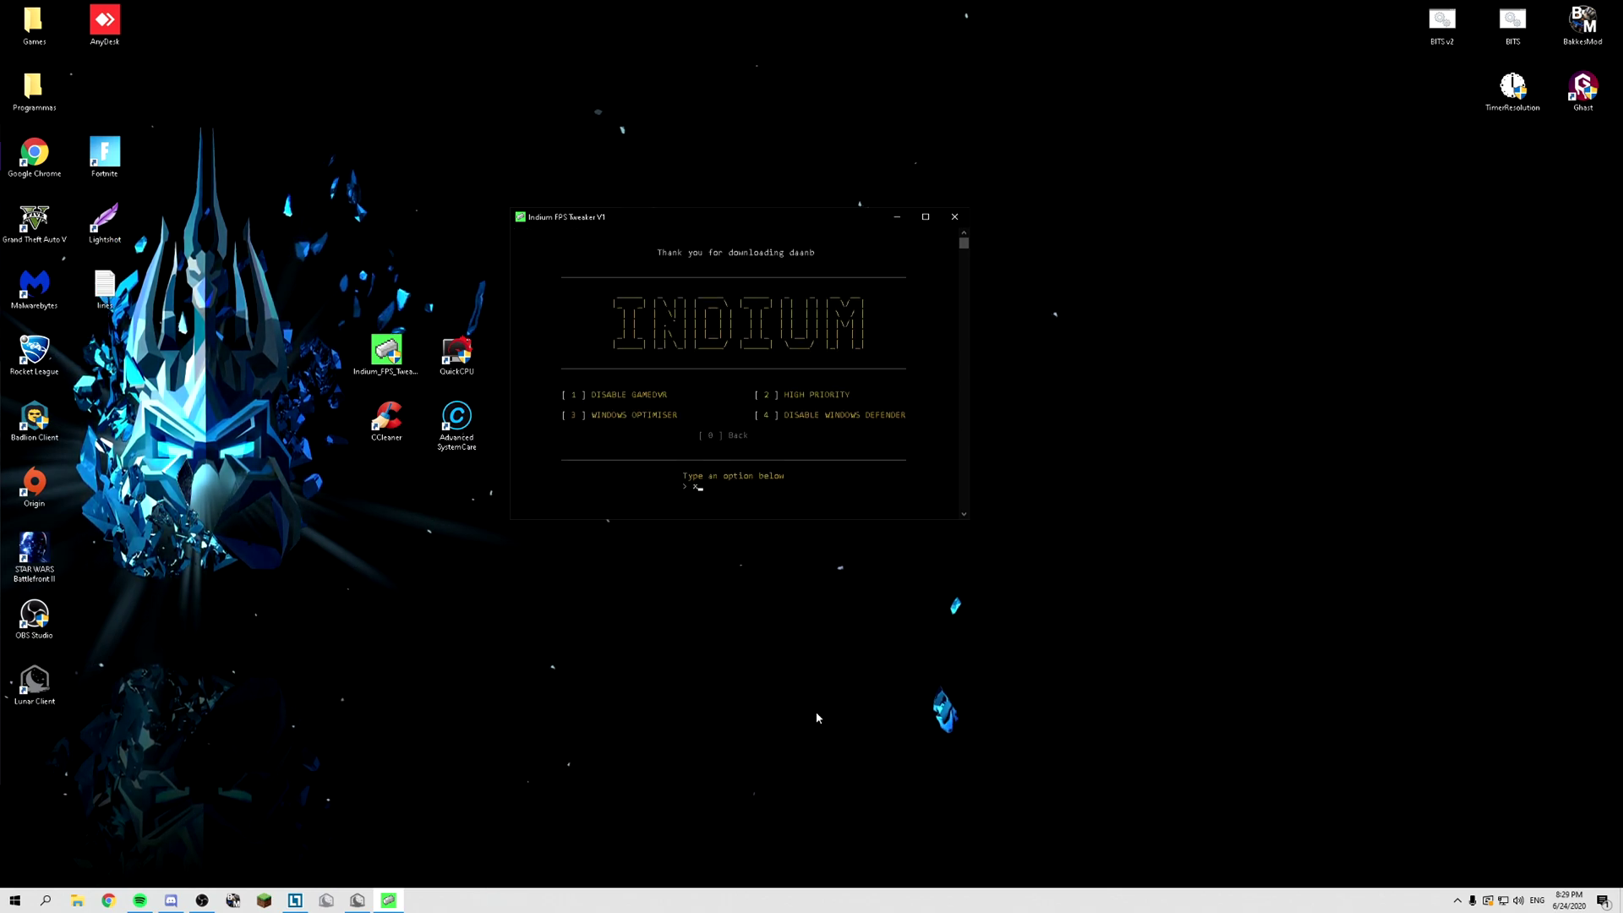
key(Return)
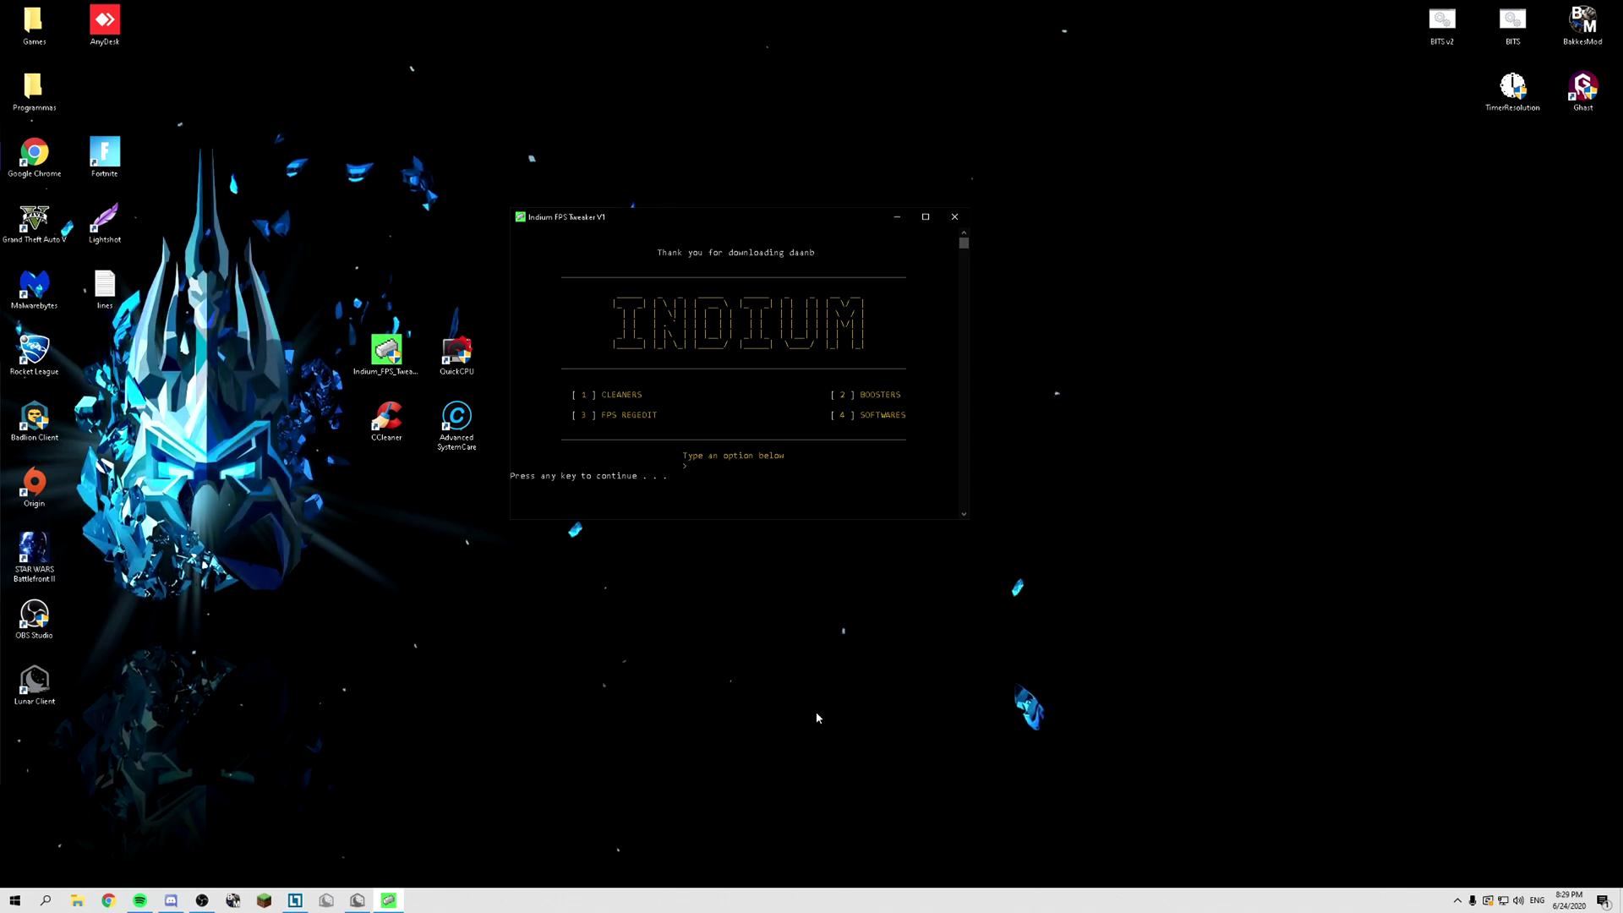
key(Return)
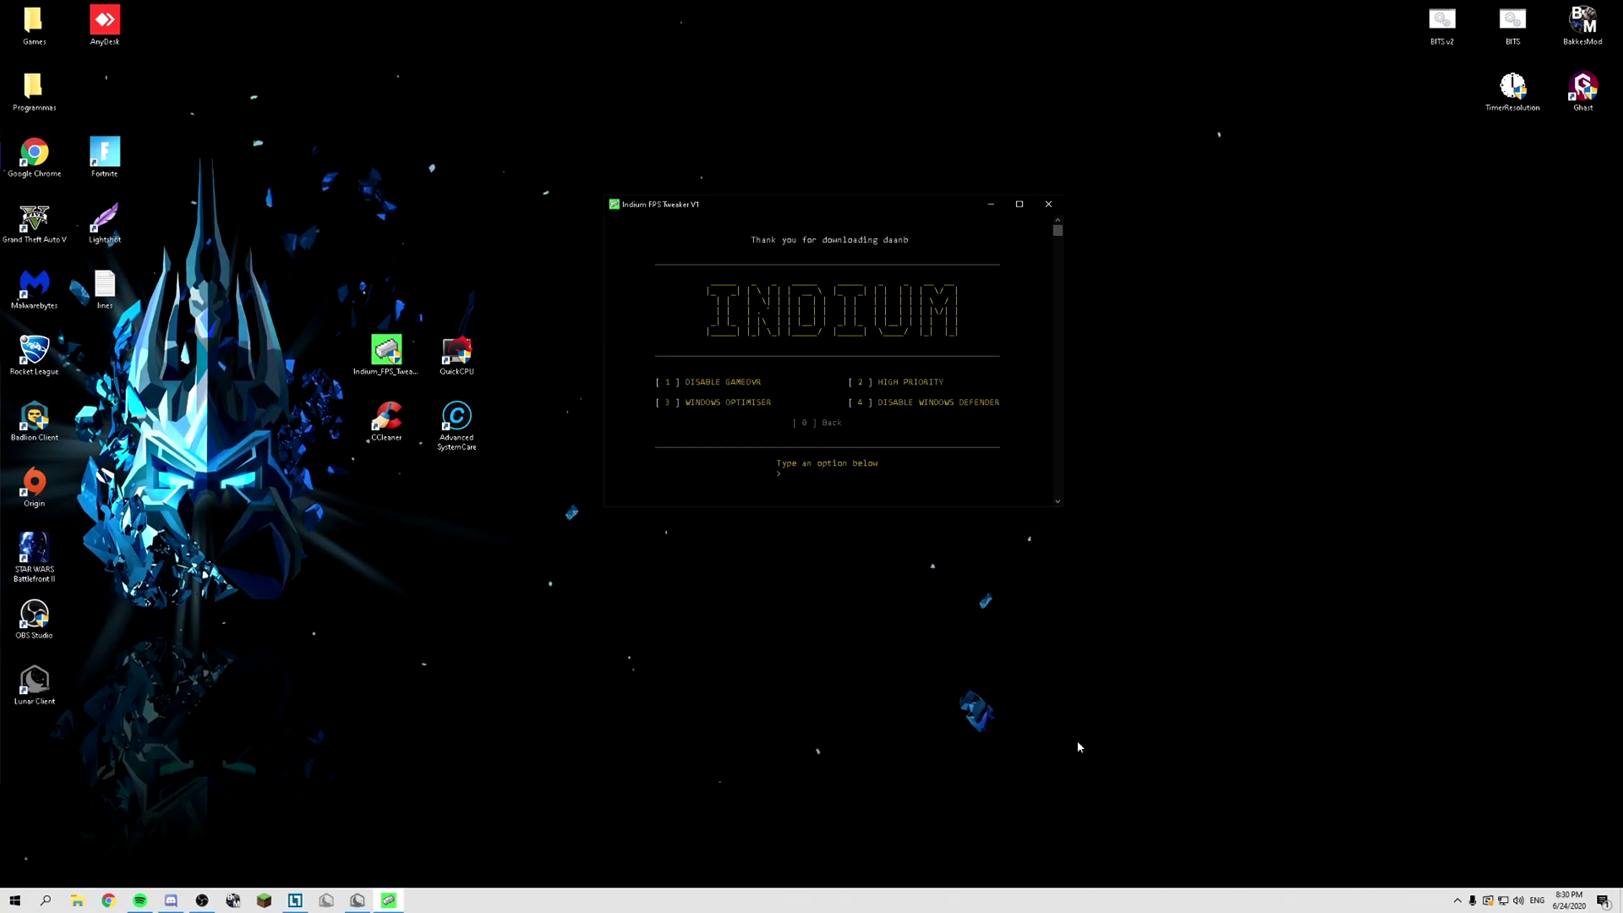
- Go back from the FPS Regedit section and close Indium FPS Tweaker
text(0)
key(Return)
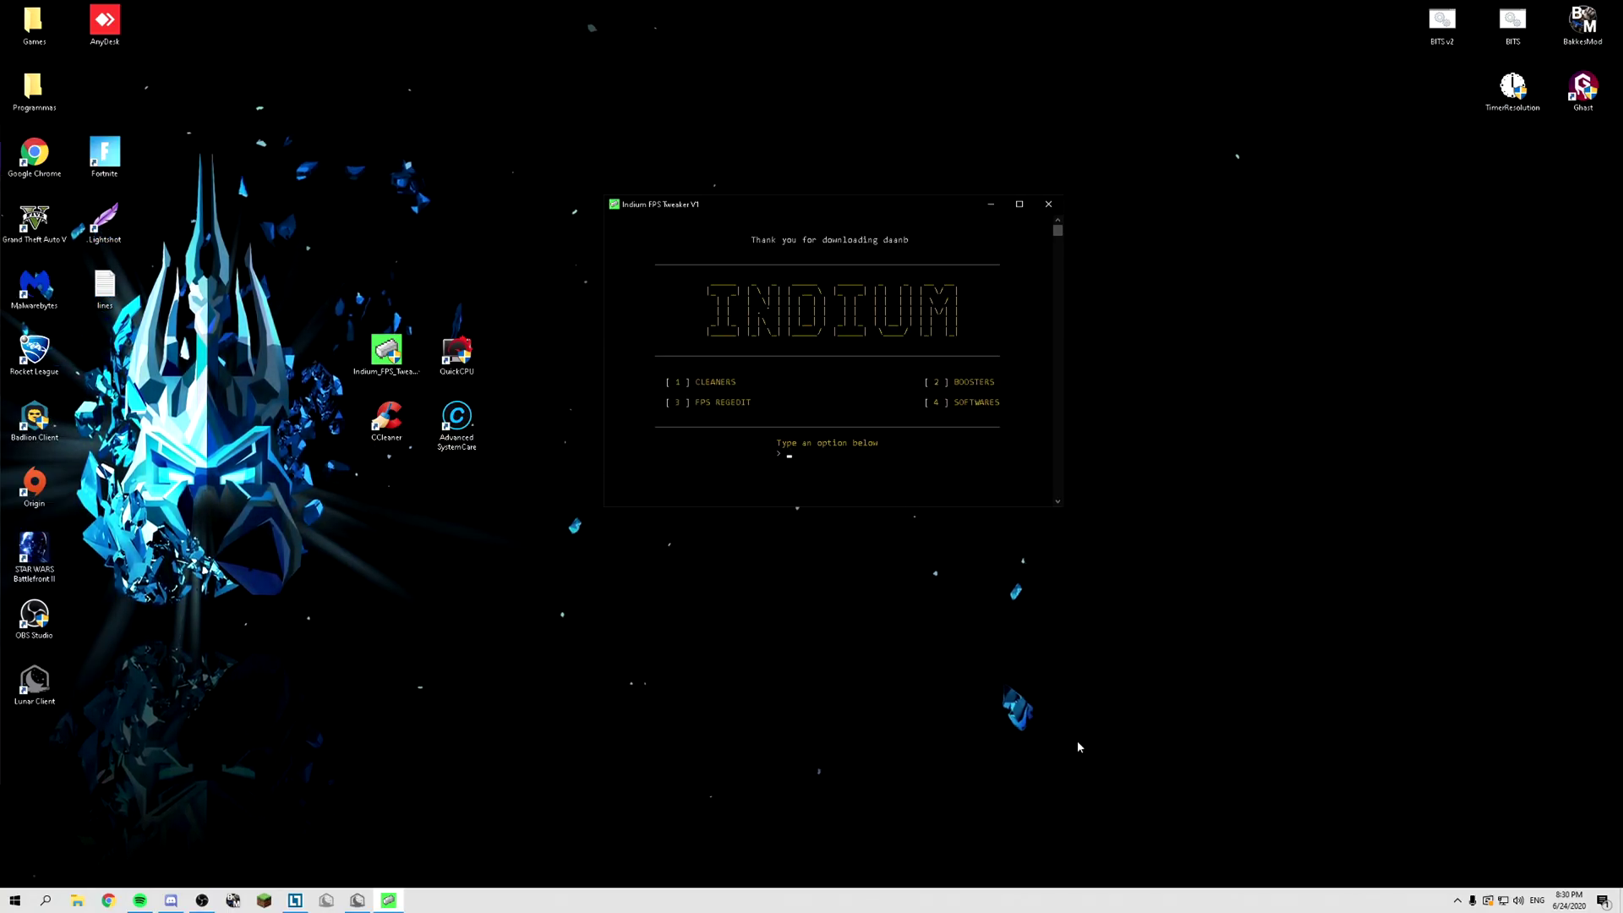
text(1)
key(Return)
click(1048, 204)
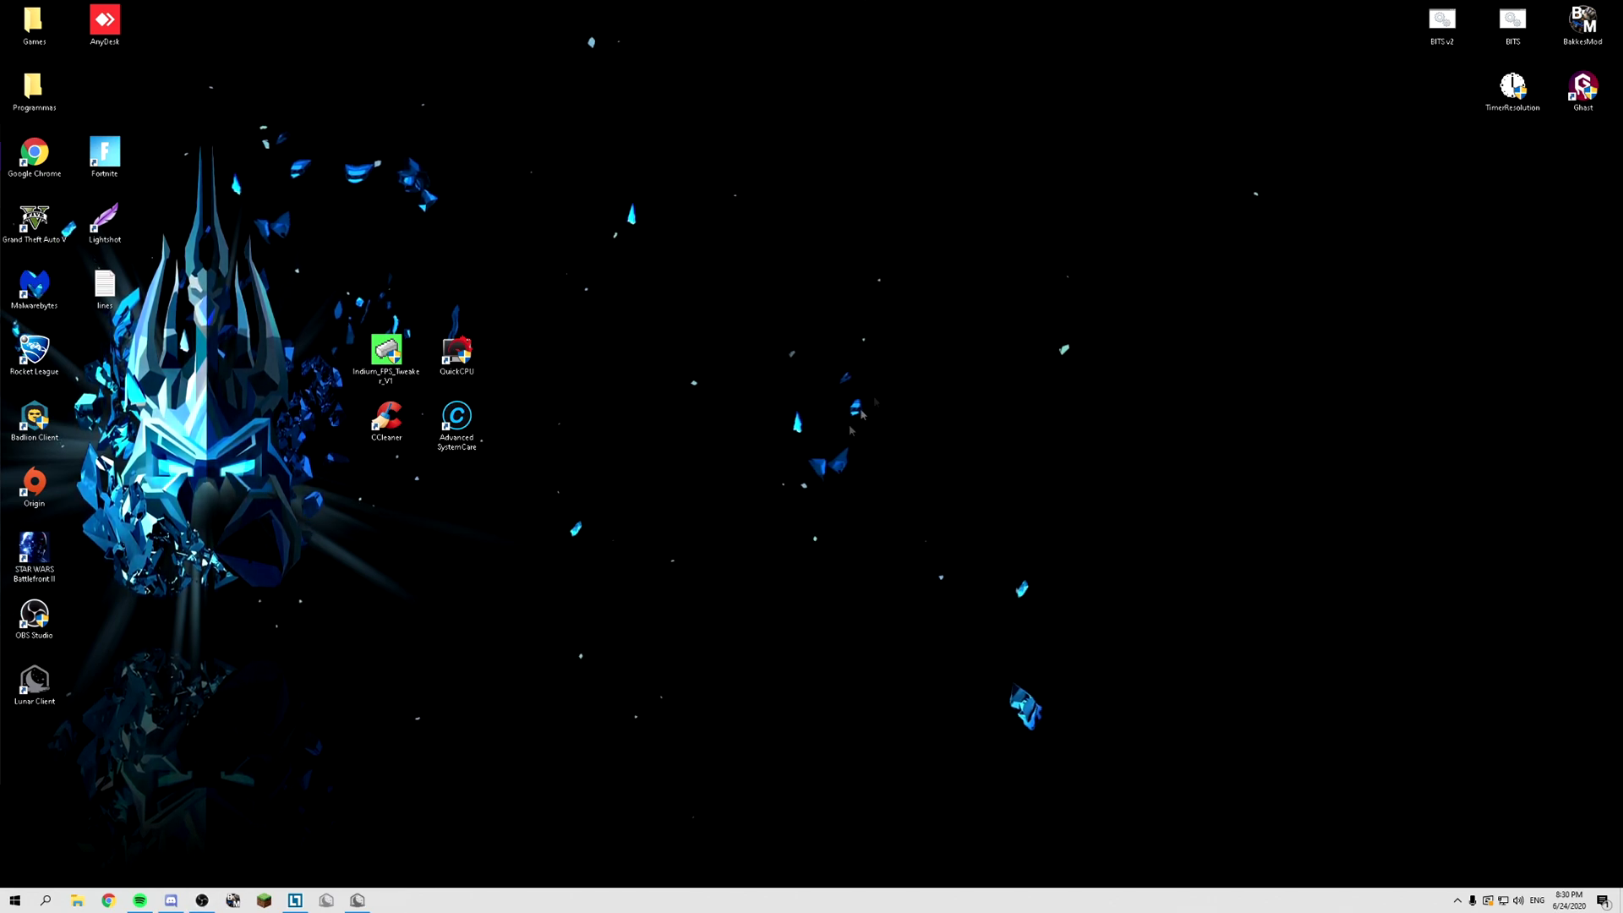
- Move the Indium_FPS_Tweaker_V1 file out of the icon group and remove it from the desktop
drag(414, 340, 485, 209)
drag(404, 119, 637, 329)
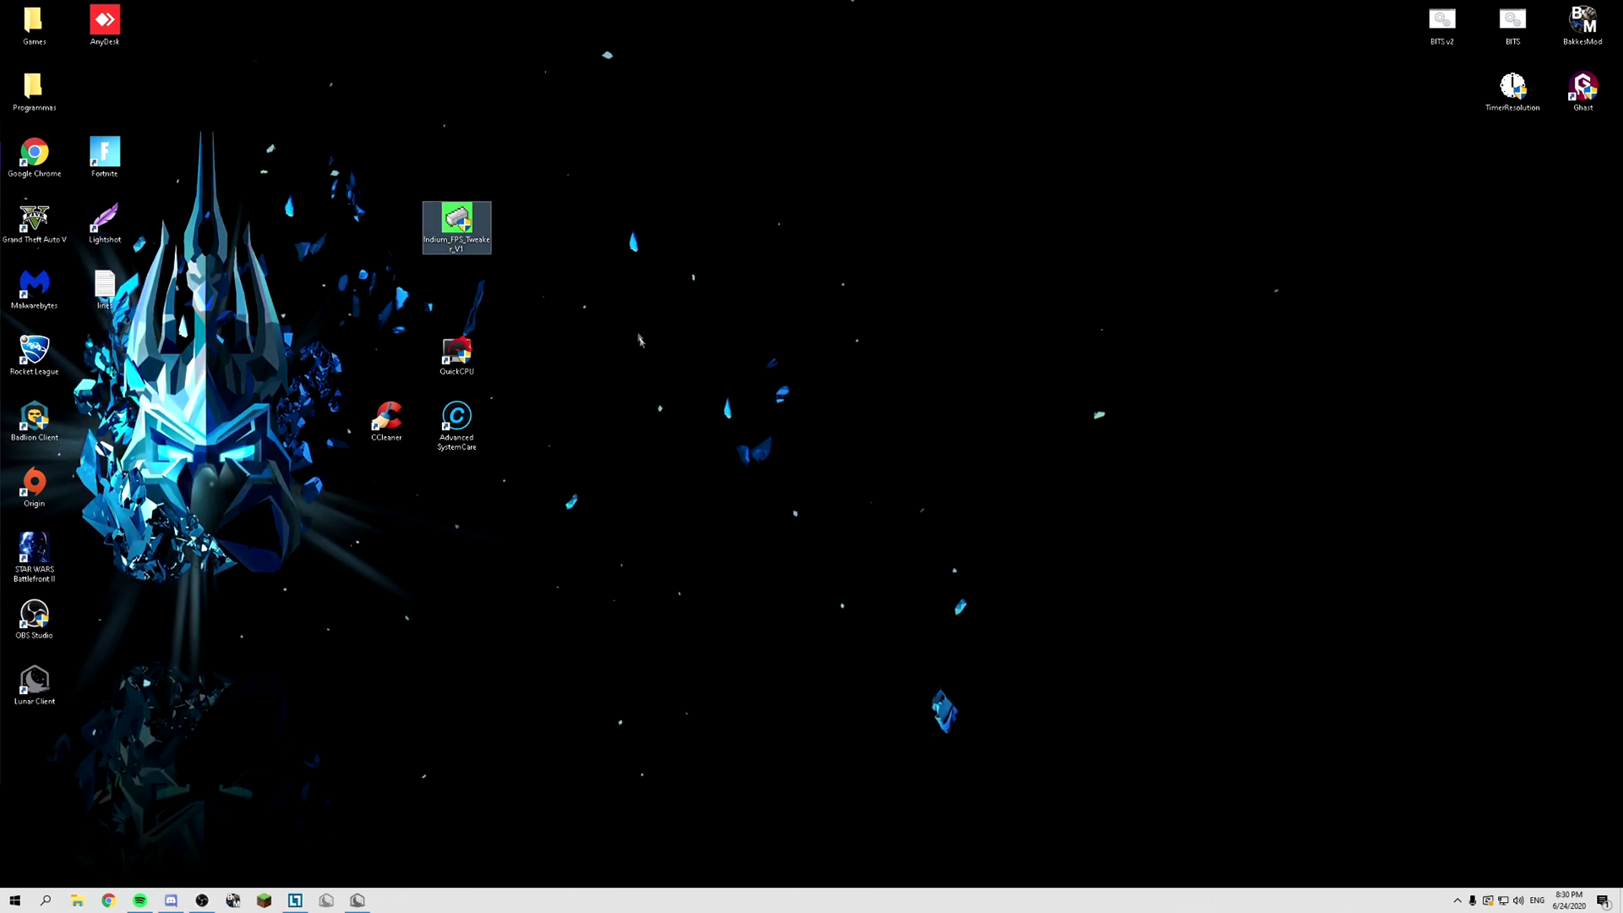
key(Delete)
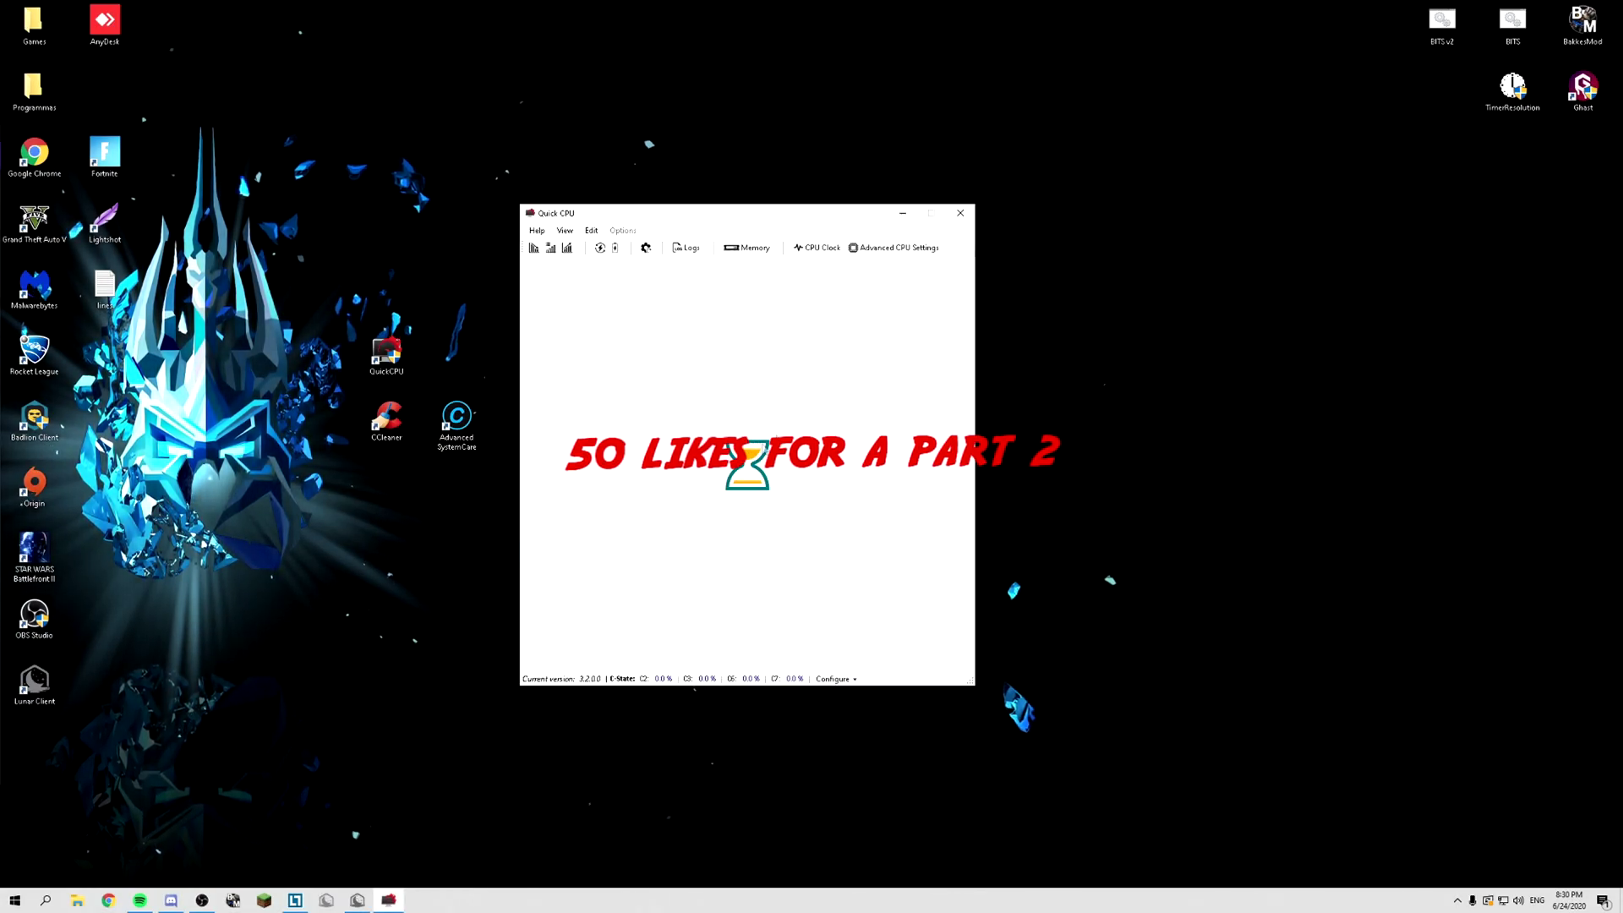
- In Quick CPU, apply the maximum performance settings and have them applied on application start
click(568, 249)
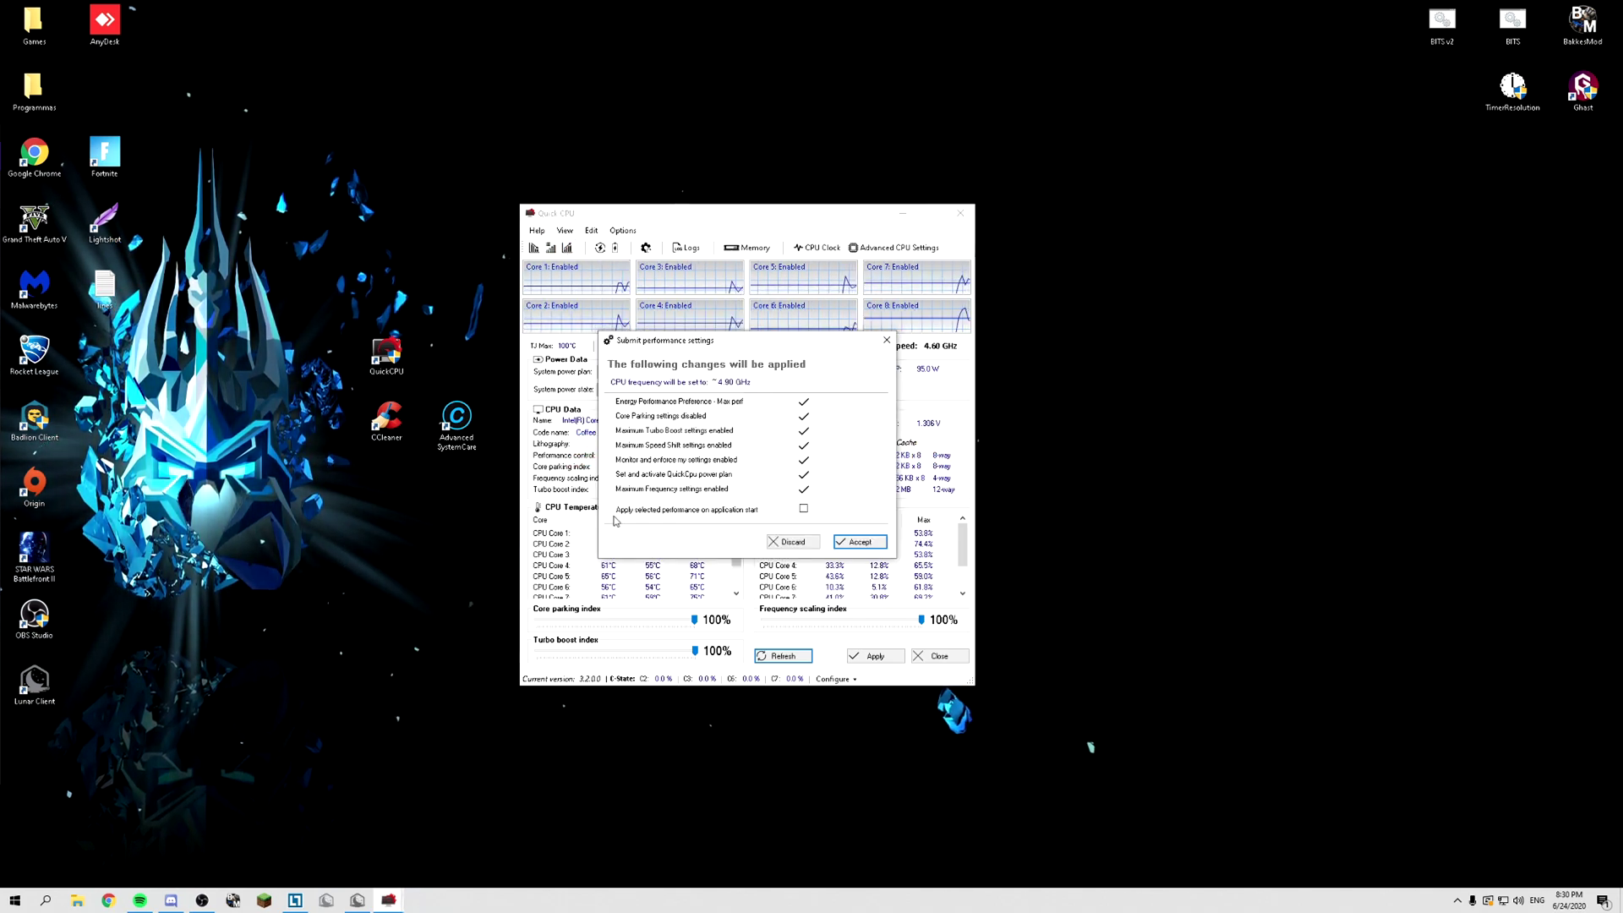
click(803, 508)
click(859, 542)
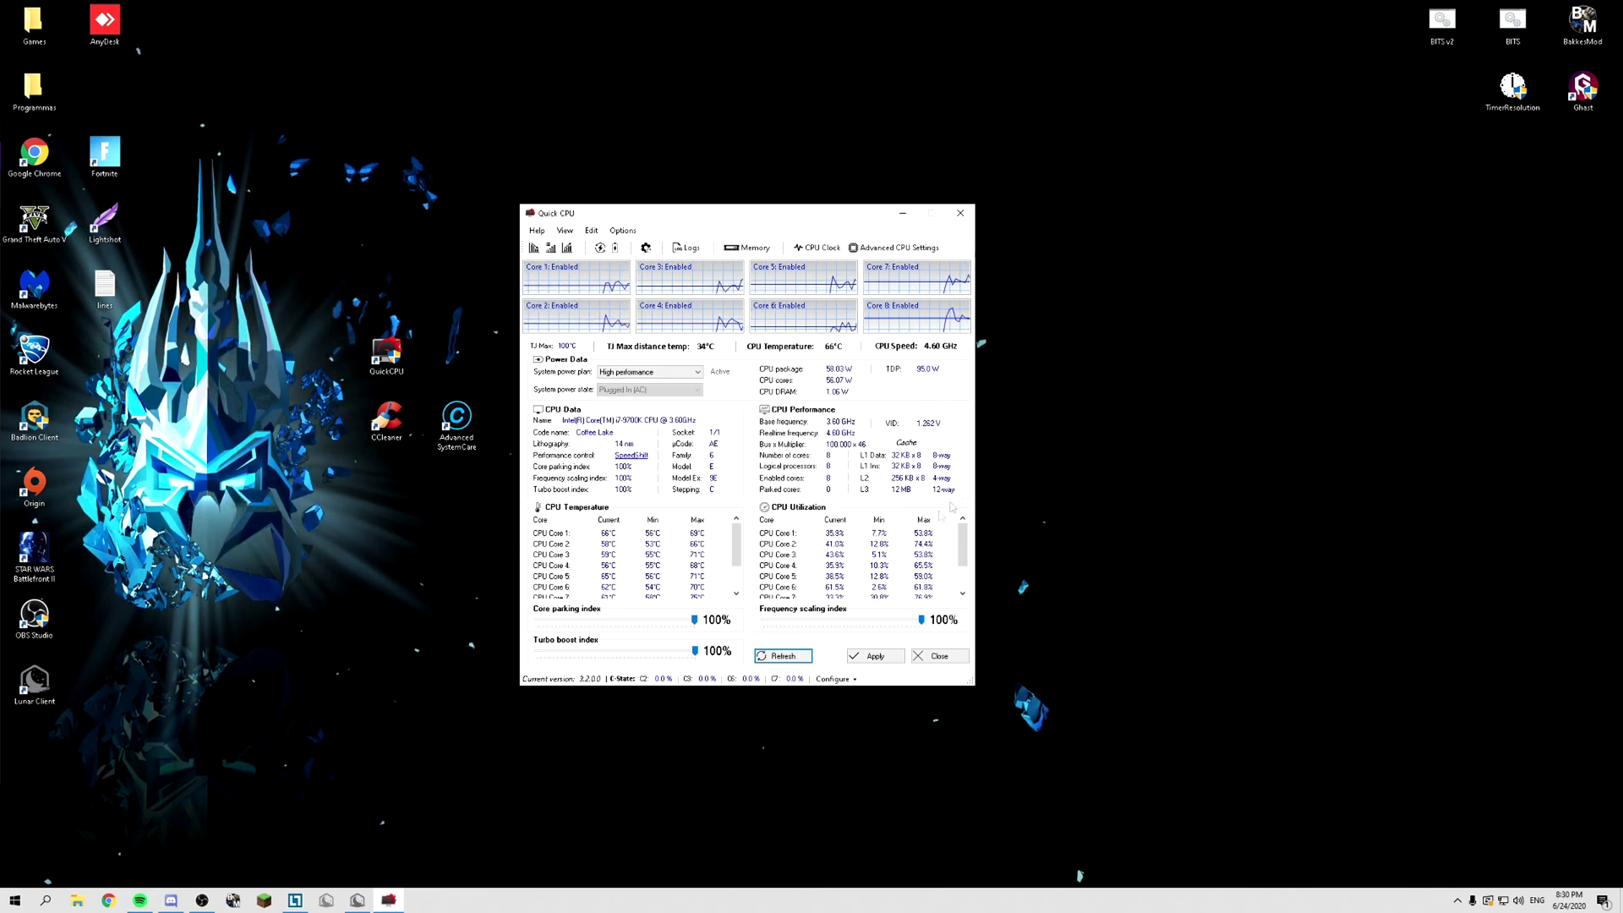
click(812, 480)
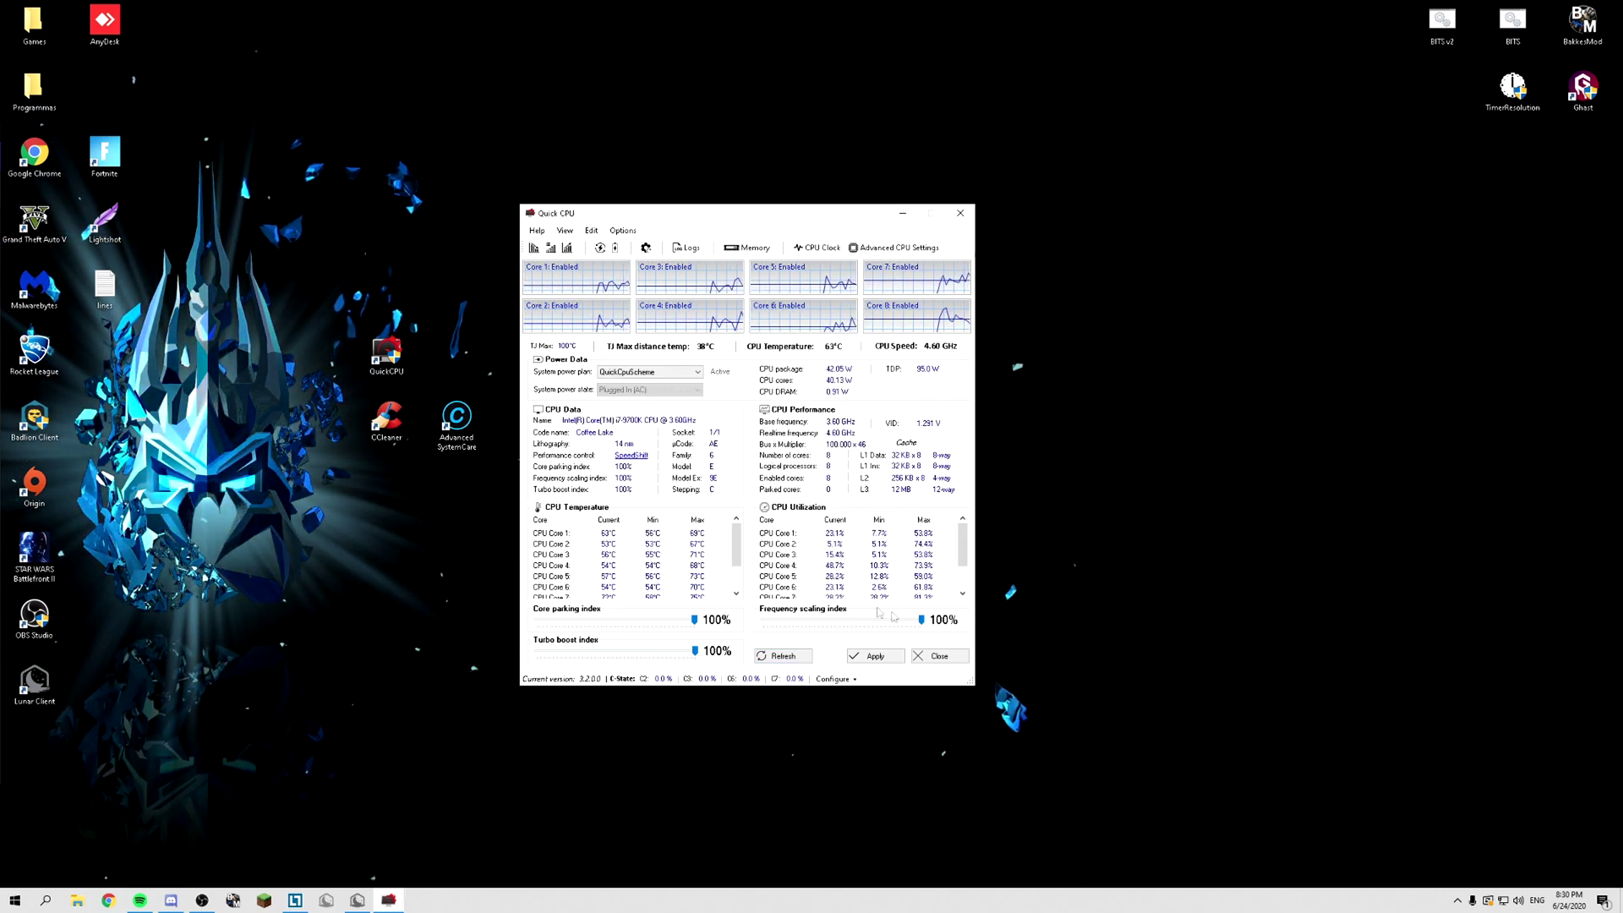
click(868, 659)
click(812, 478)
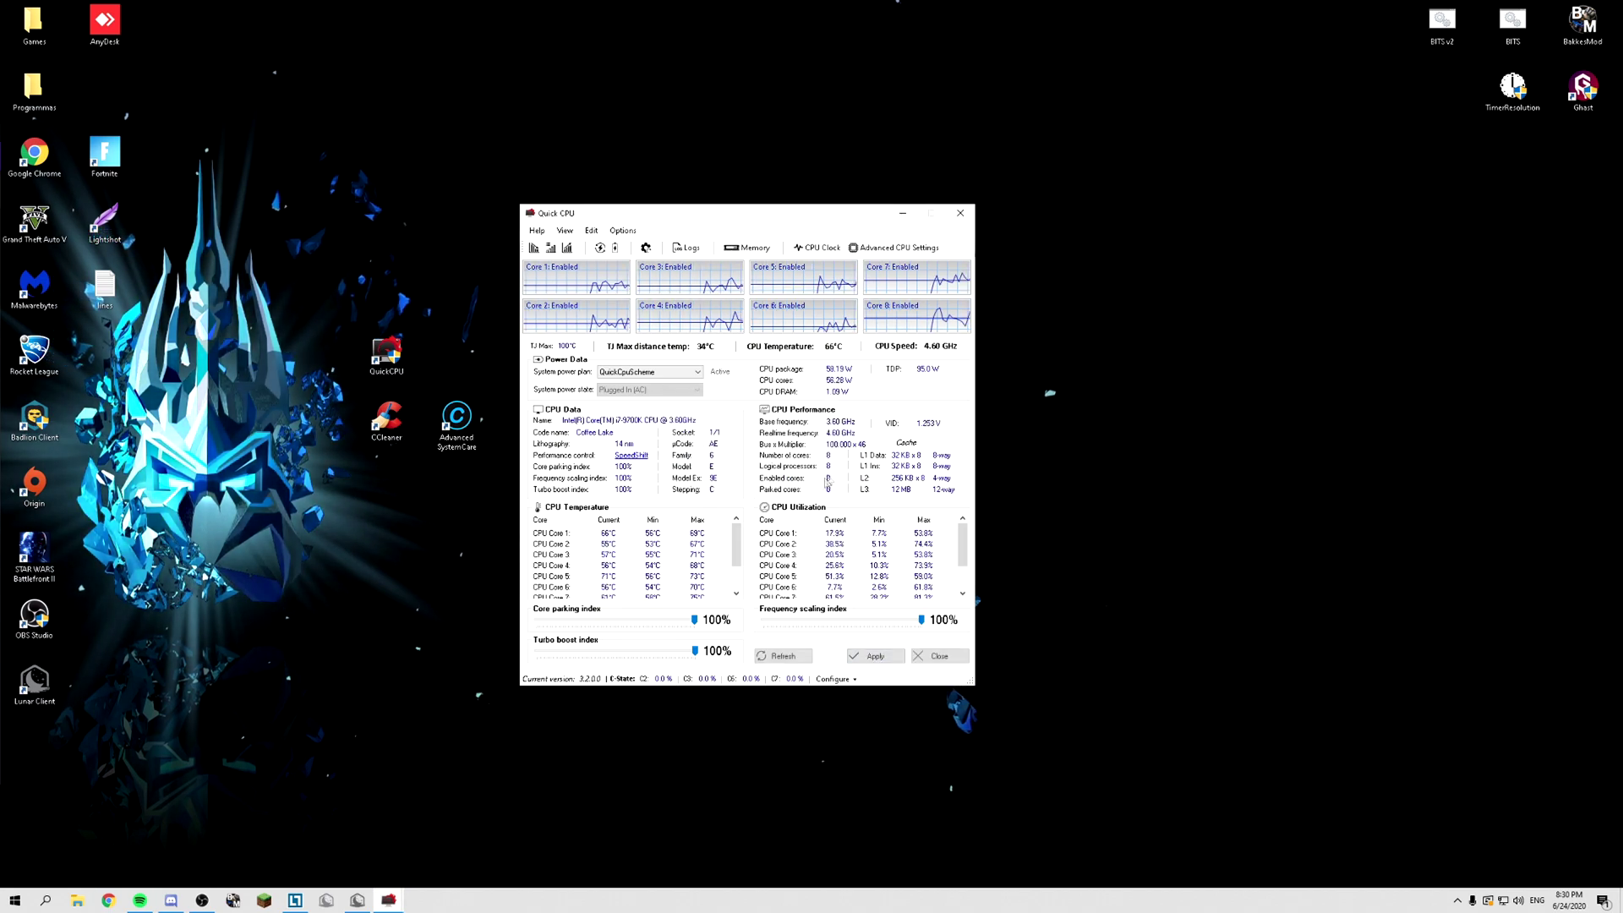
- Close Quick CPU and move its desktop shortcut below the Lunar Client shortcut
click(960, 213)
drag(325, 499, 49, 803)
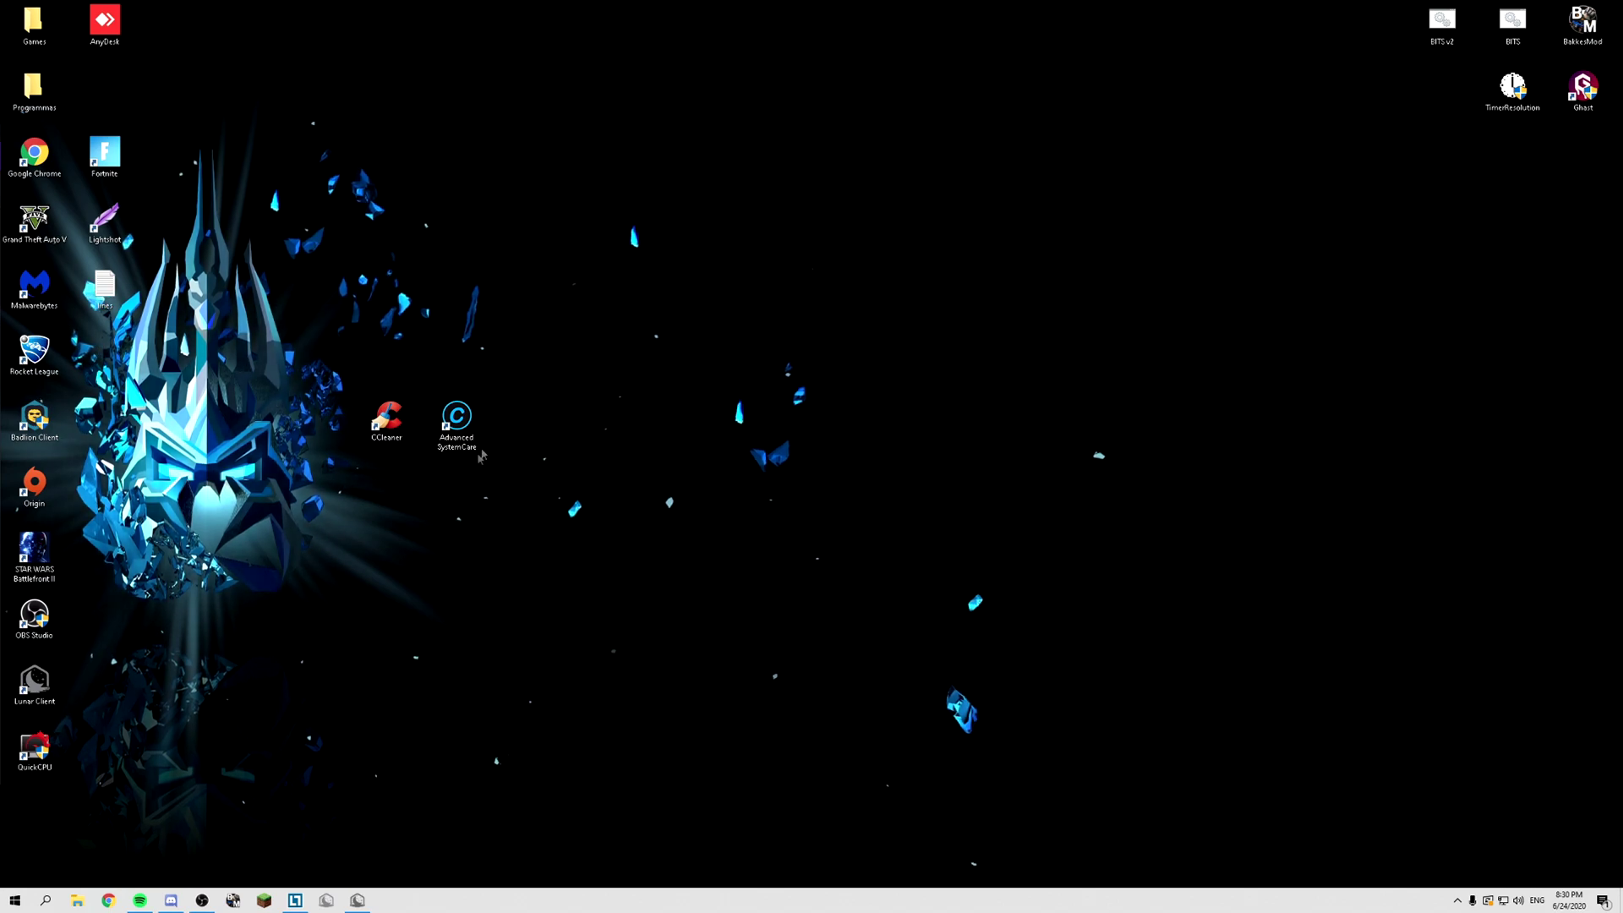
- Run and finish an Advanced SystemCare scan with all care items selected, and place the TimerResolution shortcut beside CCleaner
double_click(461, 422)
drag(928, 294, 575, 139)
click(486, 162)
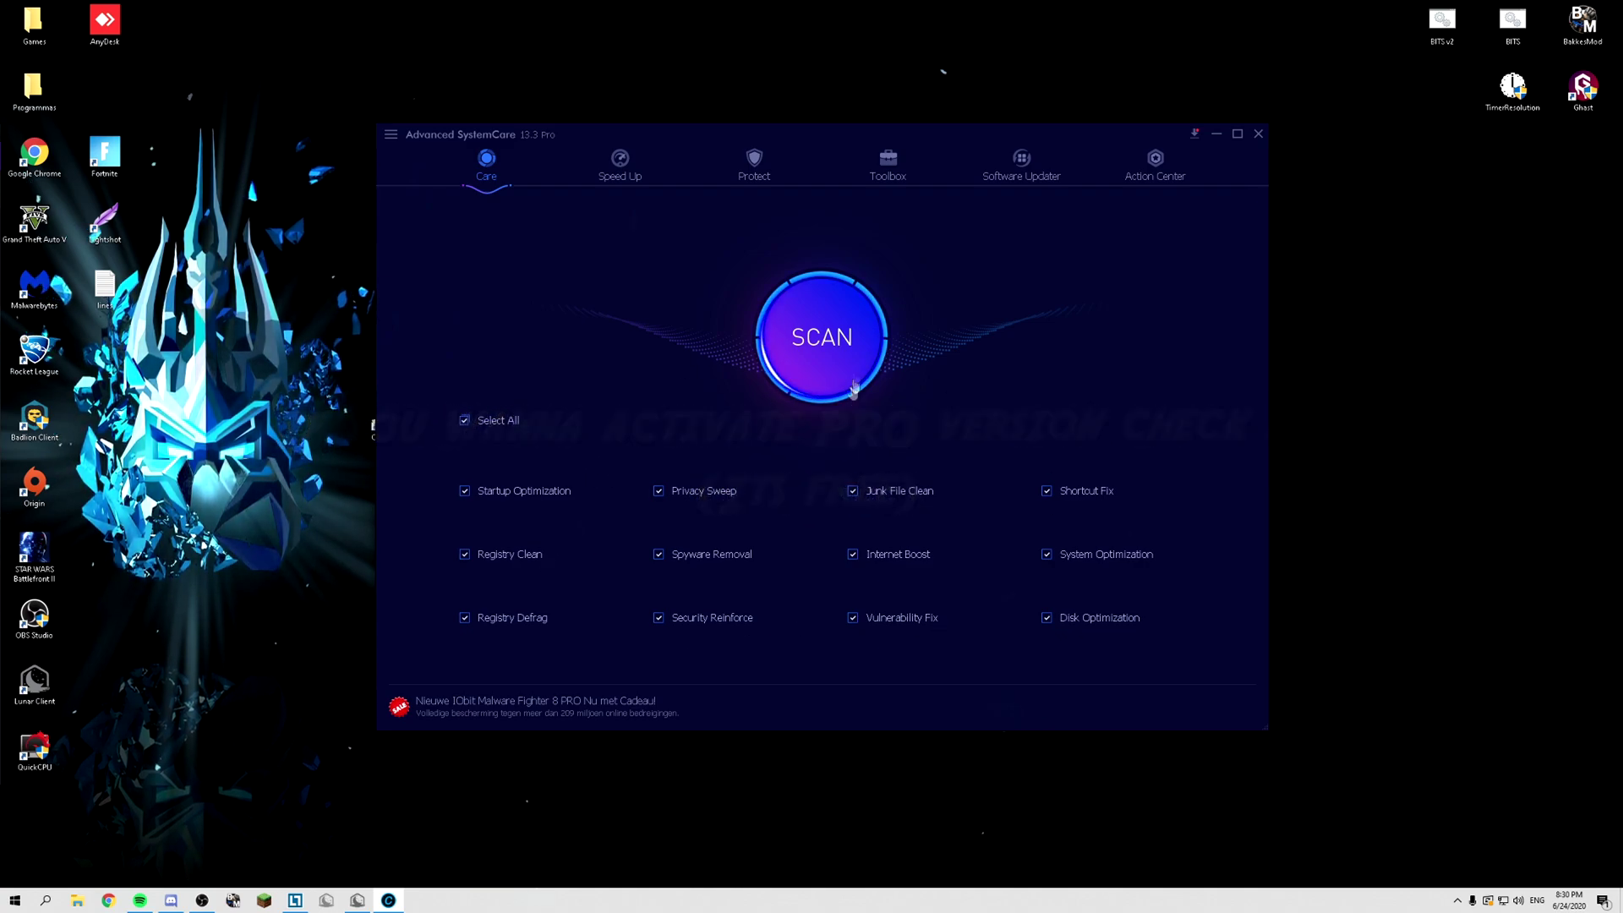
click(849, 351)
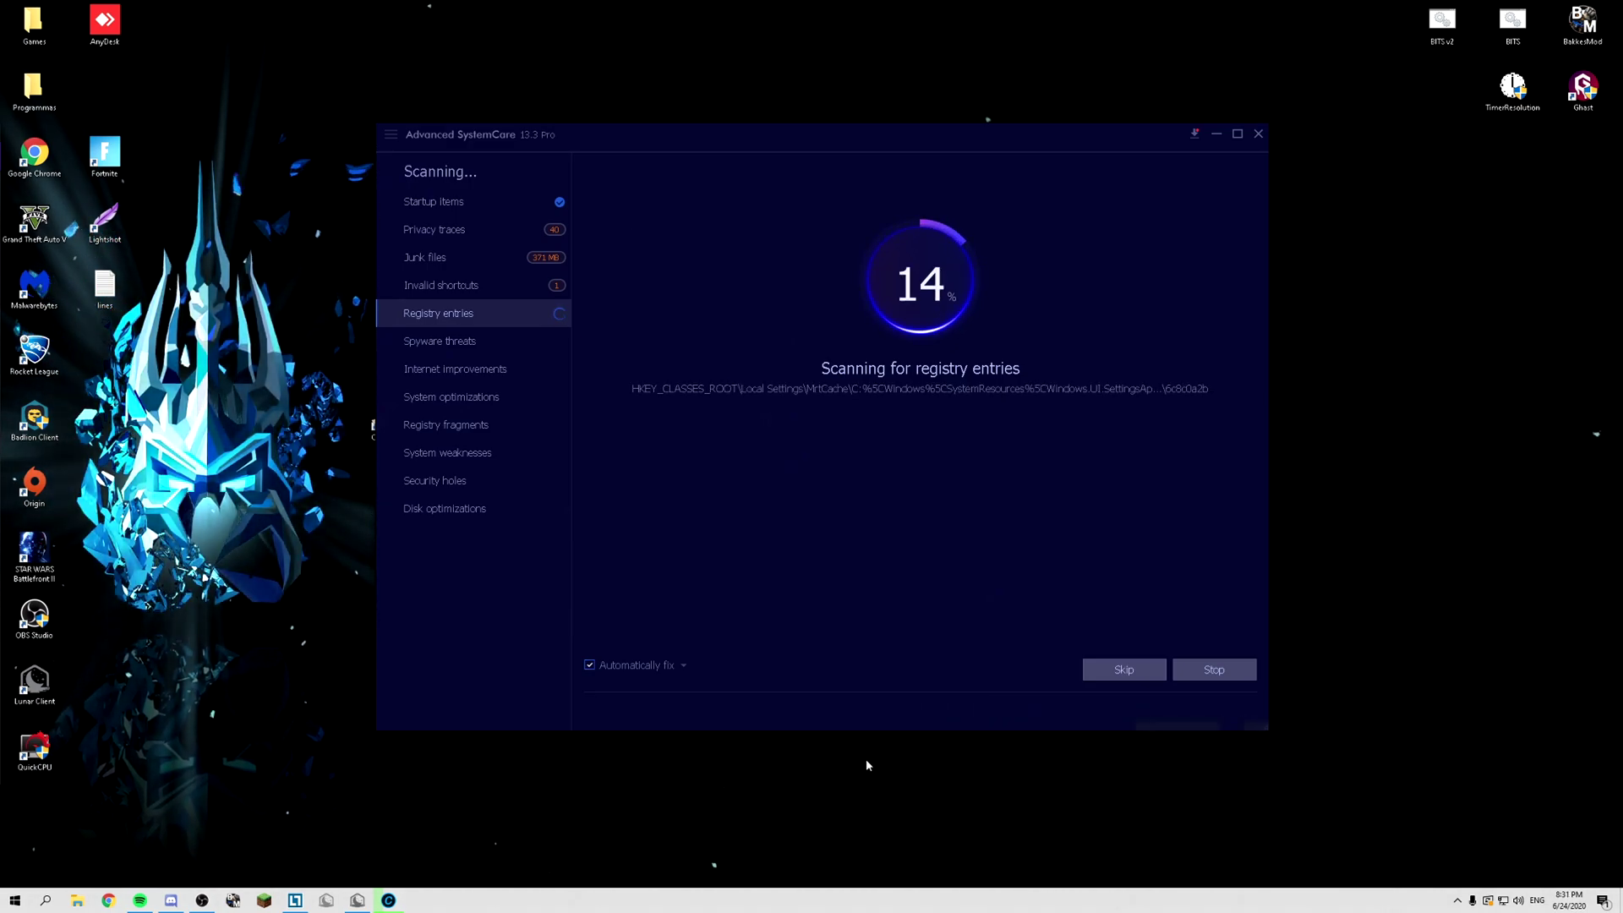
drag(1512, 84, 317, 414)
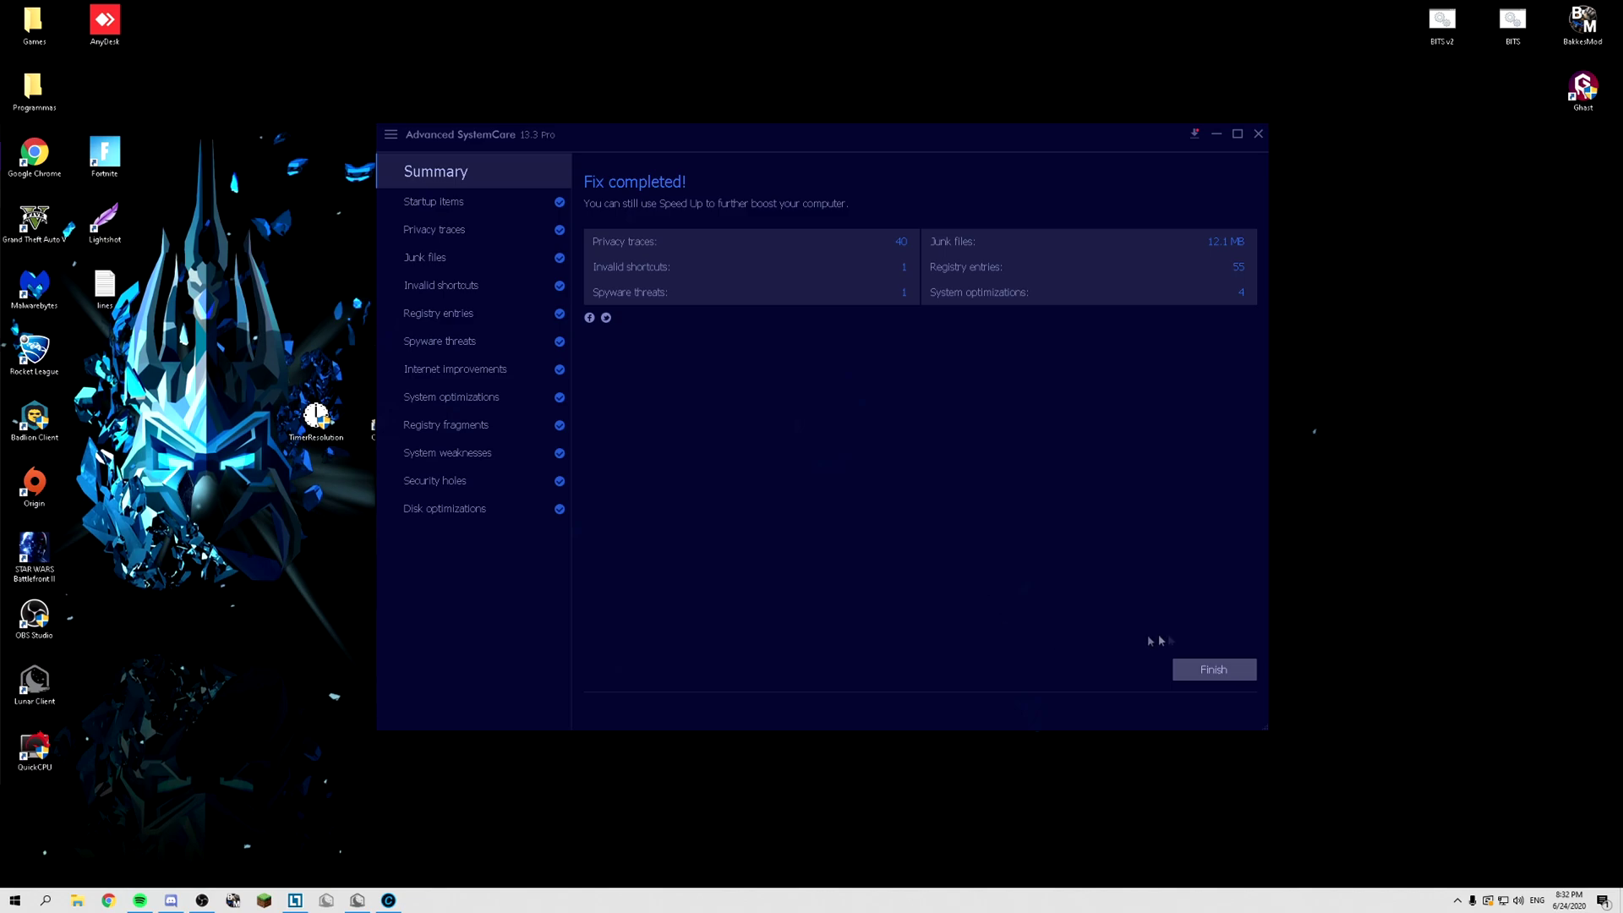
click(1214, 669)
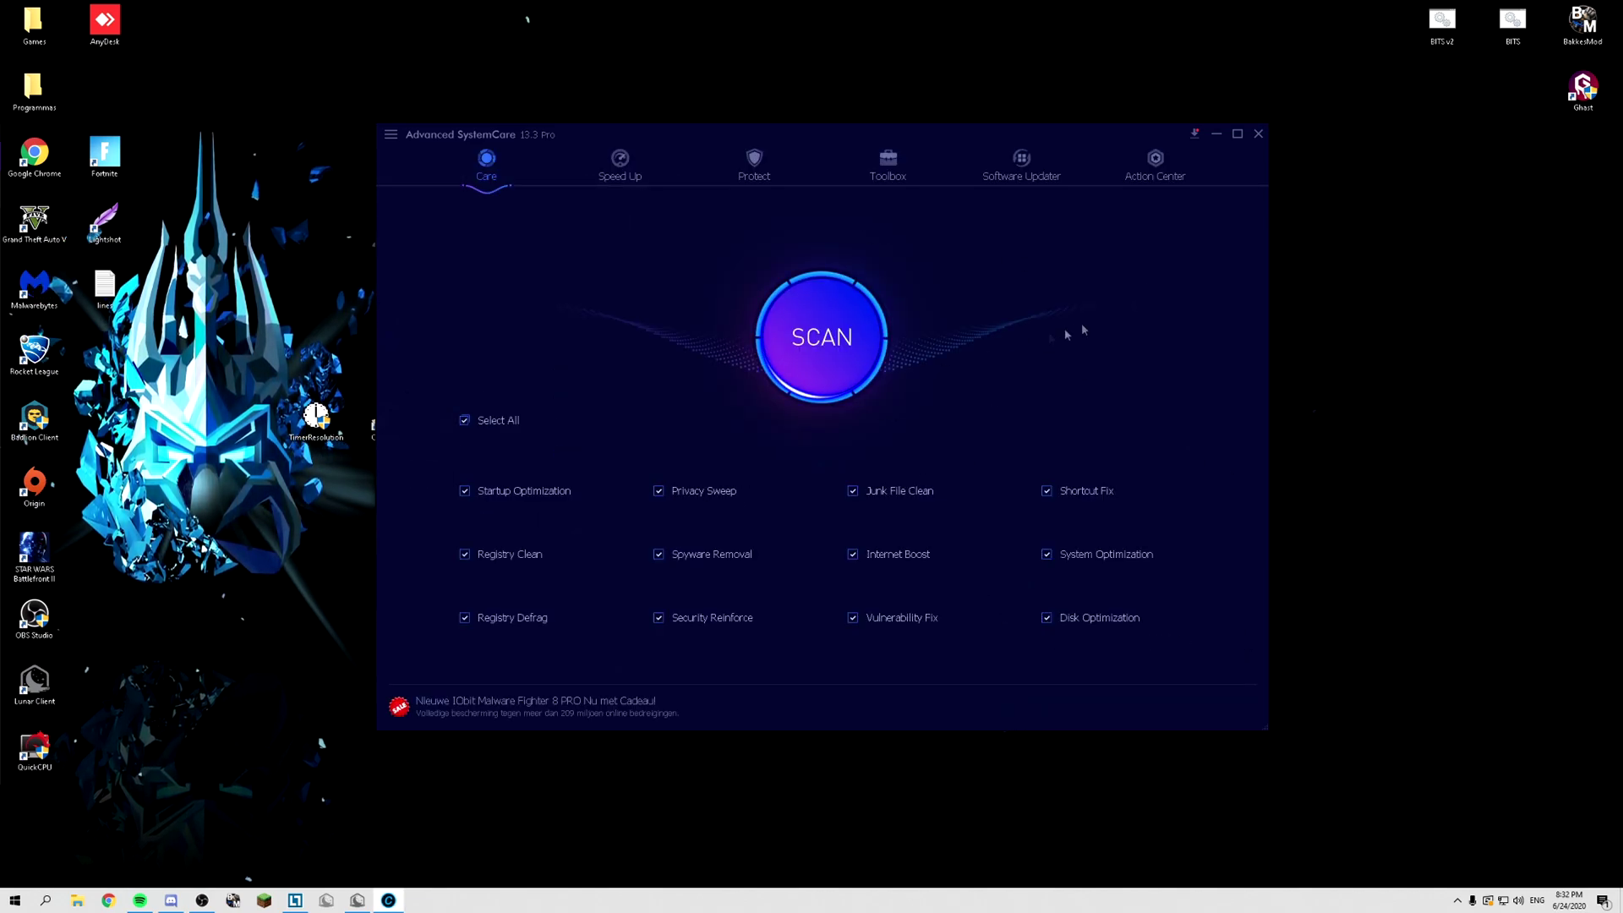
- Check the installed programs in Software Updater and close Advanced SystemCare
click(1021, 165)
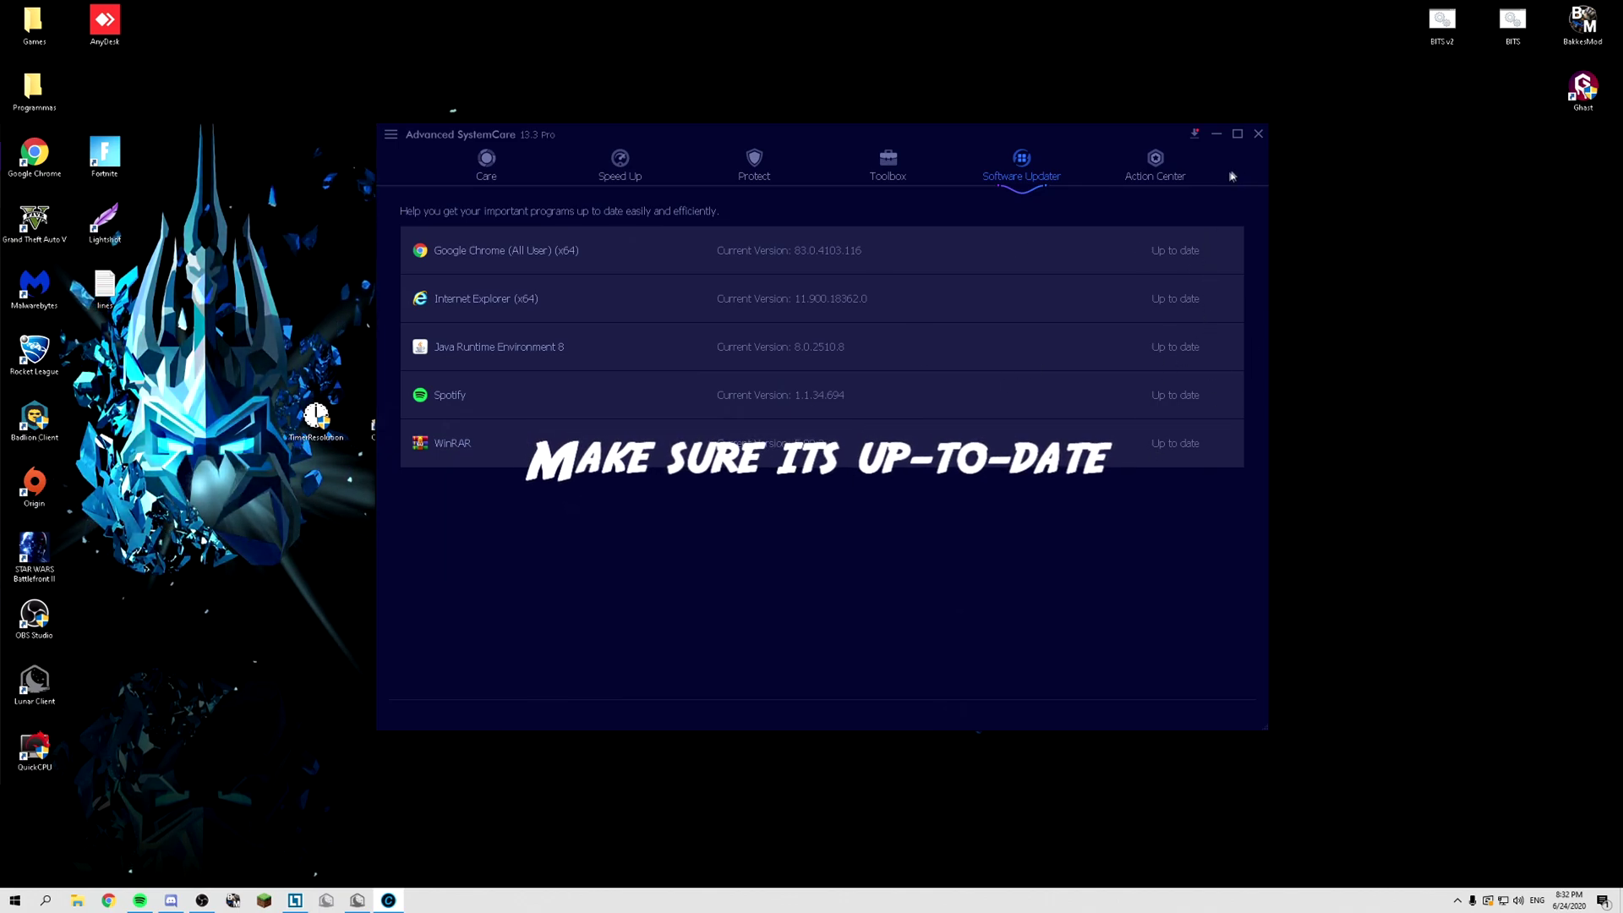
click(1258, 133)
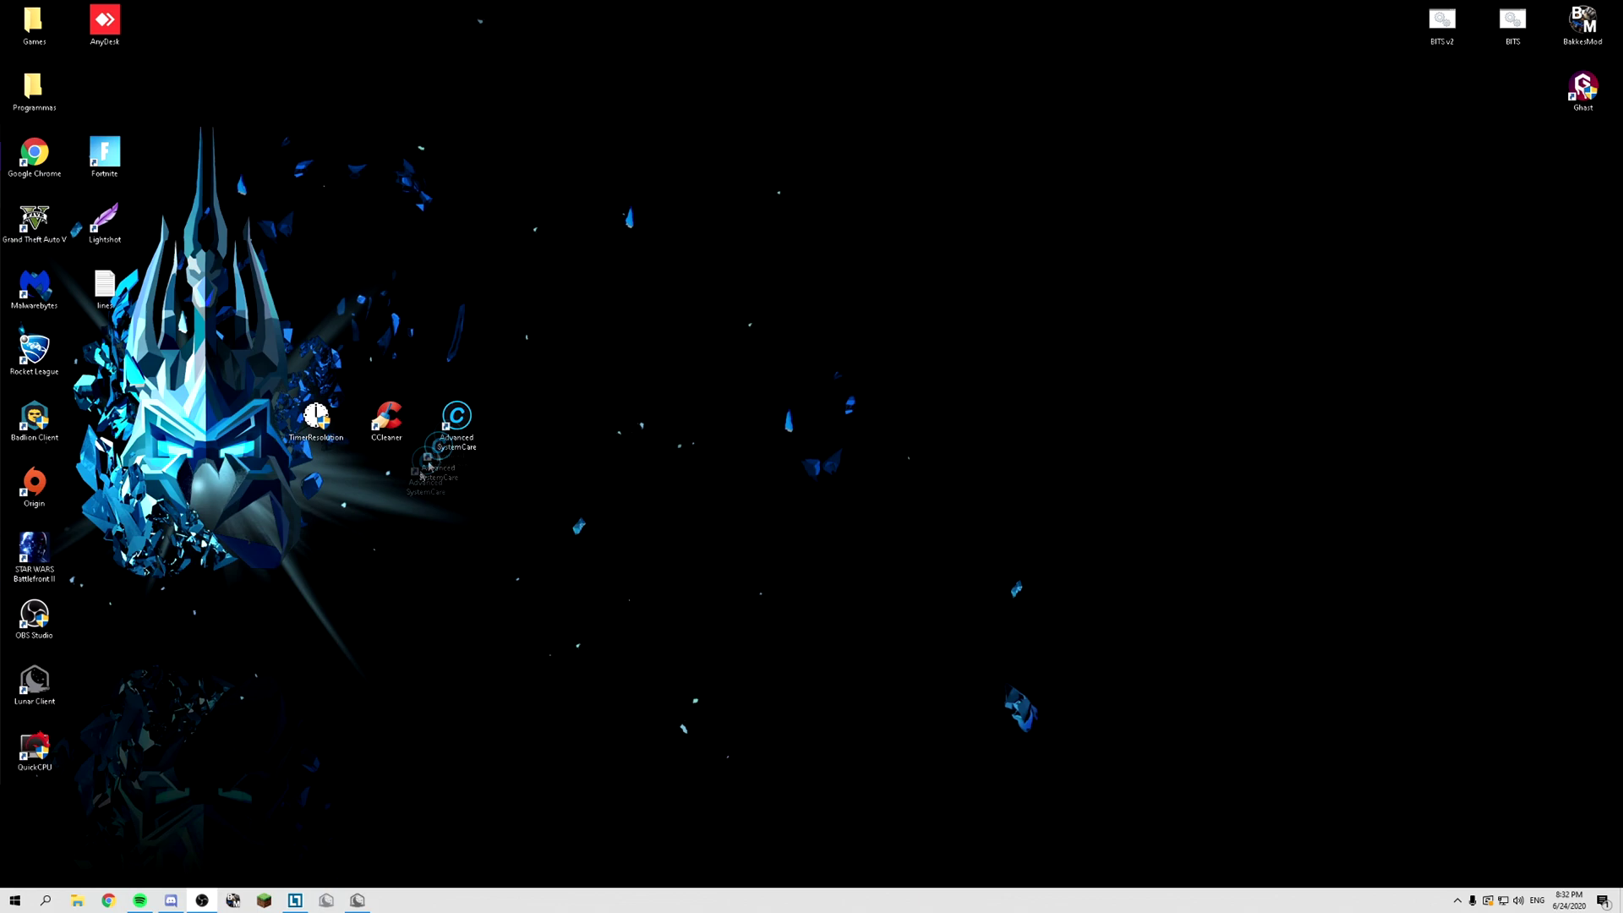
- Move the Advanced SystemCare shortcut below QuickCPU and shift the CCleaner and TimerResolution shortcuts away from the wallpaper figure
drag(401, 431, 541, 431)
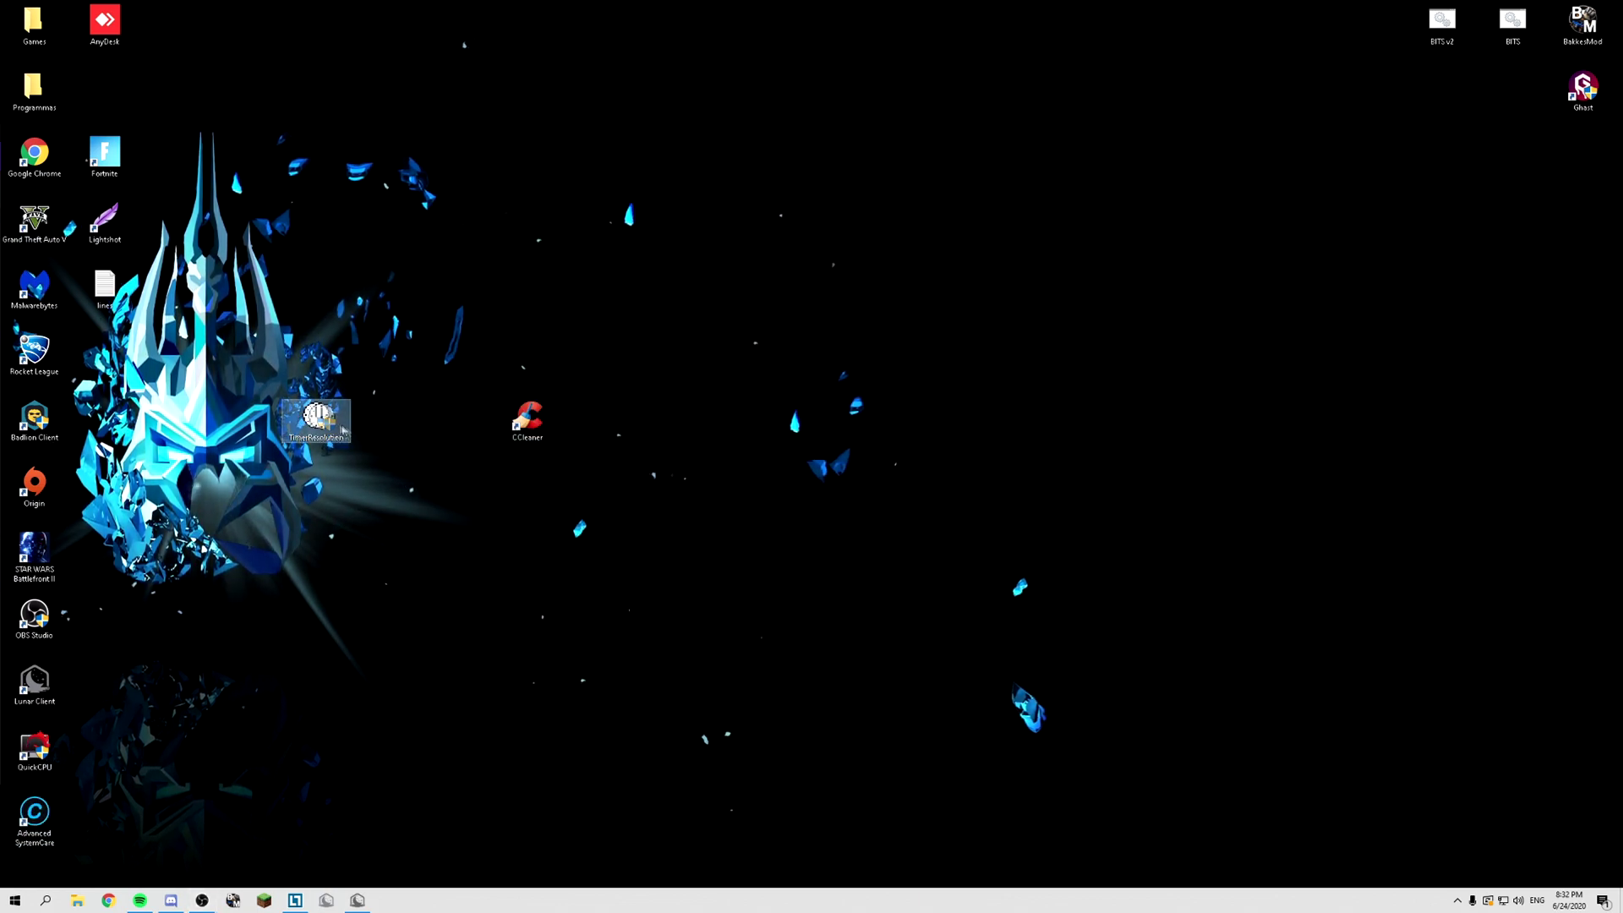
drag(317, 419, 459, 418)
- Open CCleaner, decline the new version download, and dismiss the Summer Sale notification
click(555, 421)
double_click(555, 421)
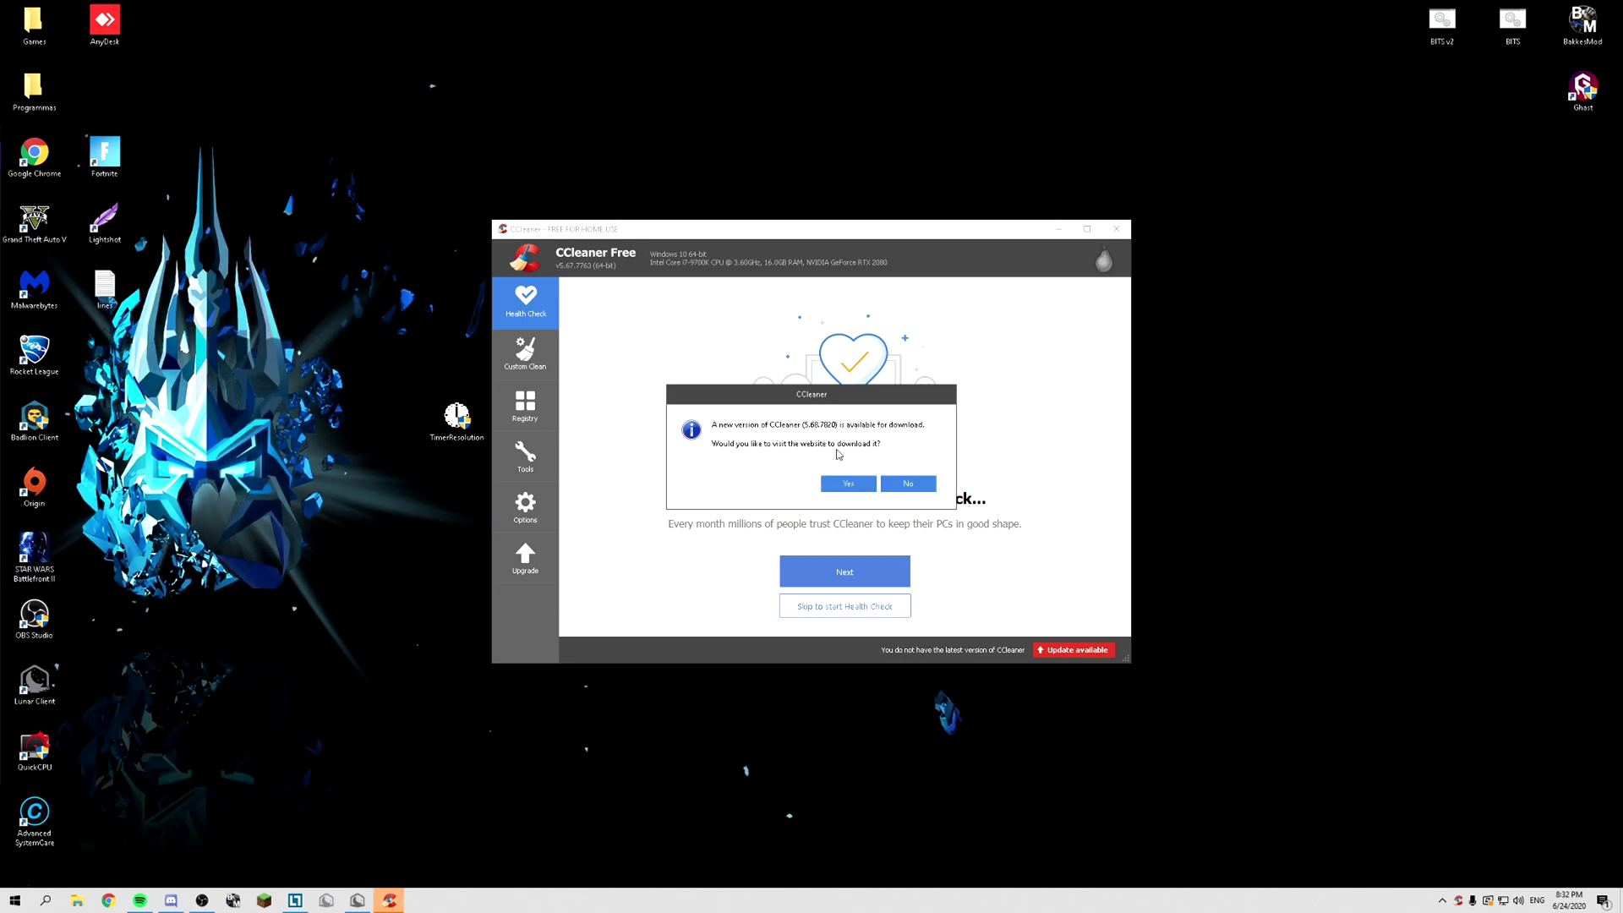
click(907, 483)
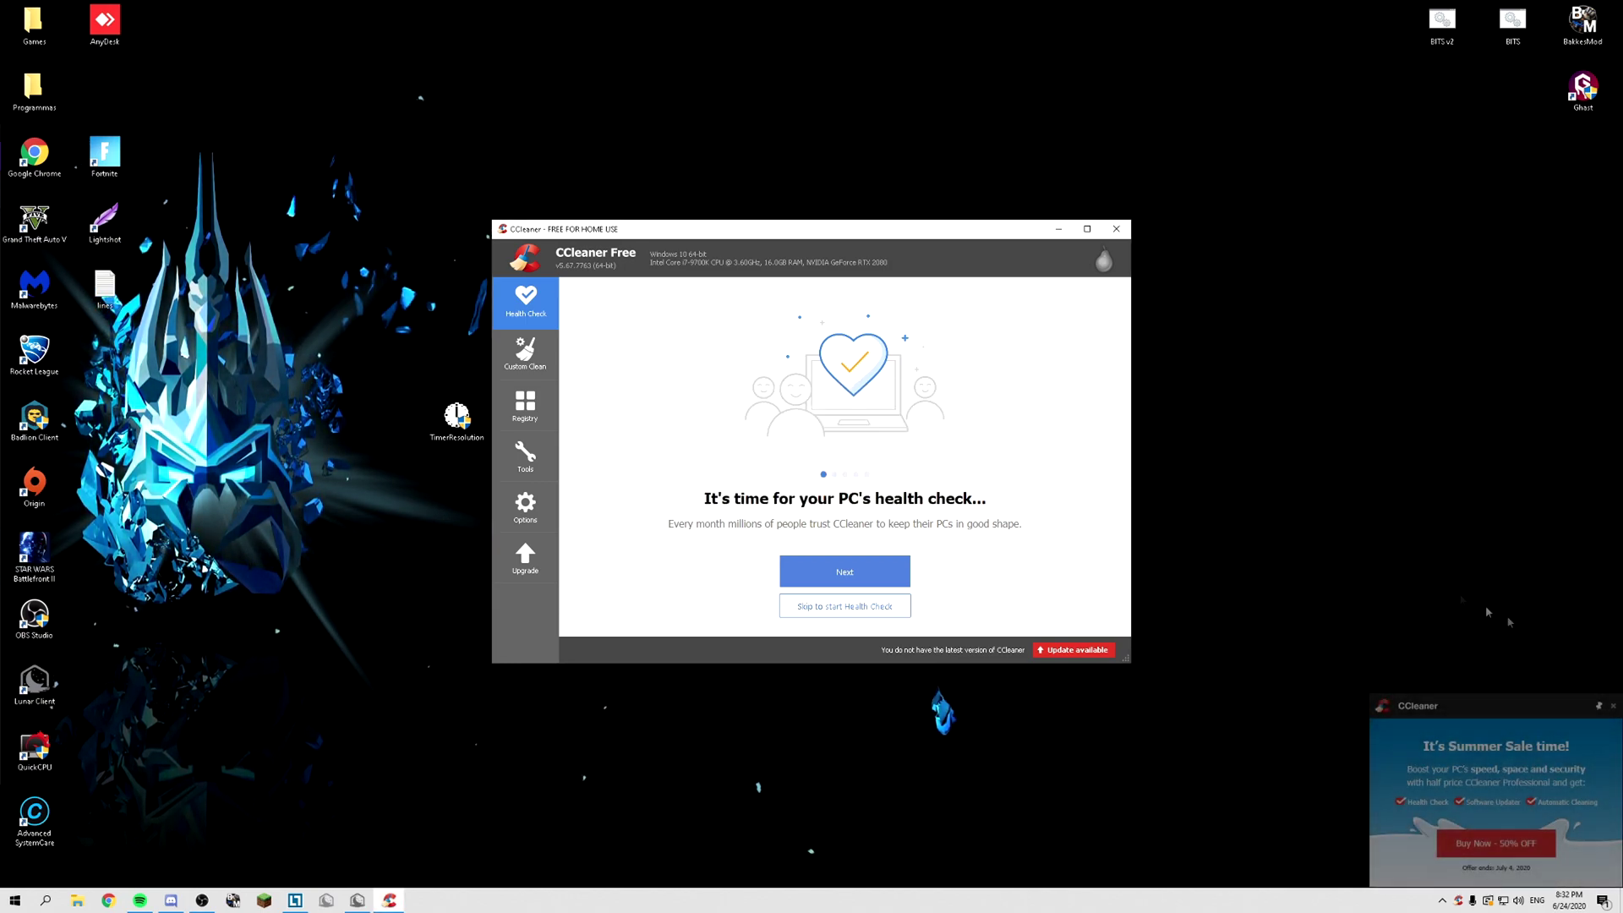
click(1612, 706)
- Analyze the preselected items in CCleaner's Custom Clean and run the cleaner on them twice
click(524, 351)
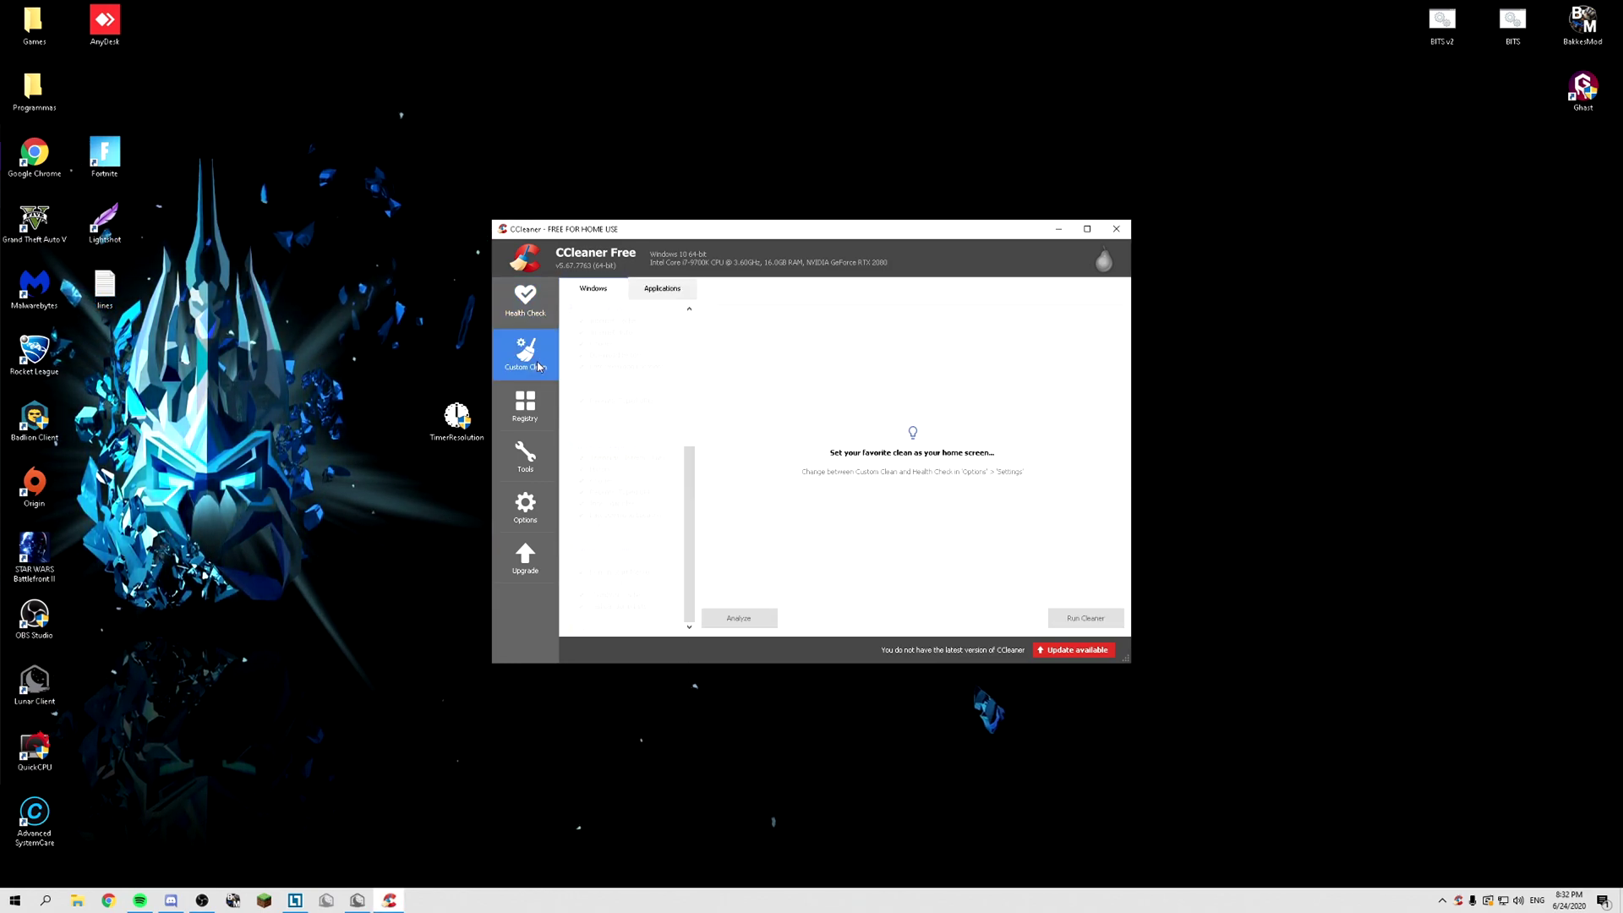
click(738, 618)
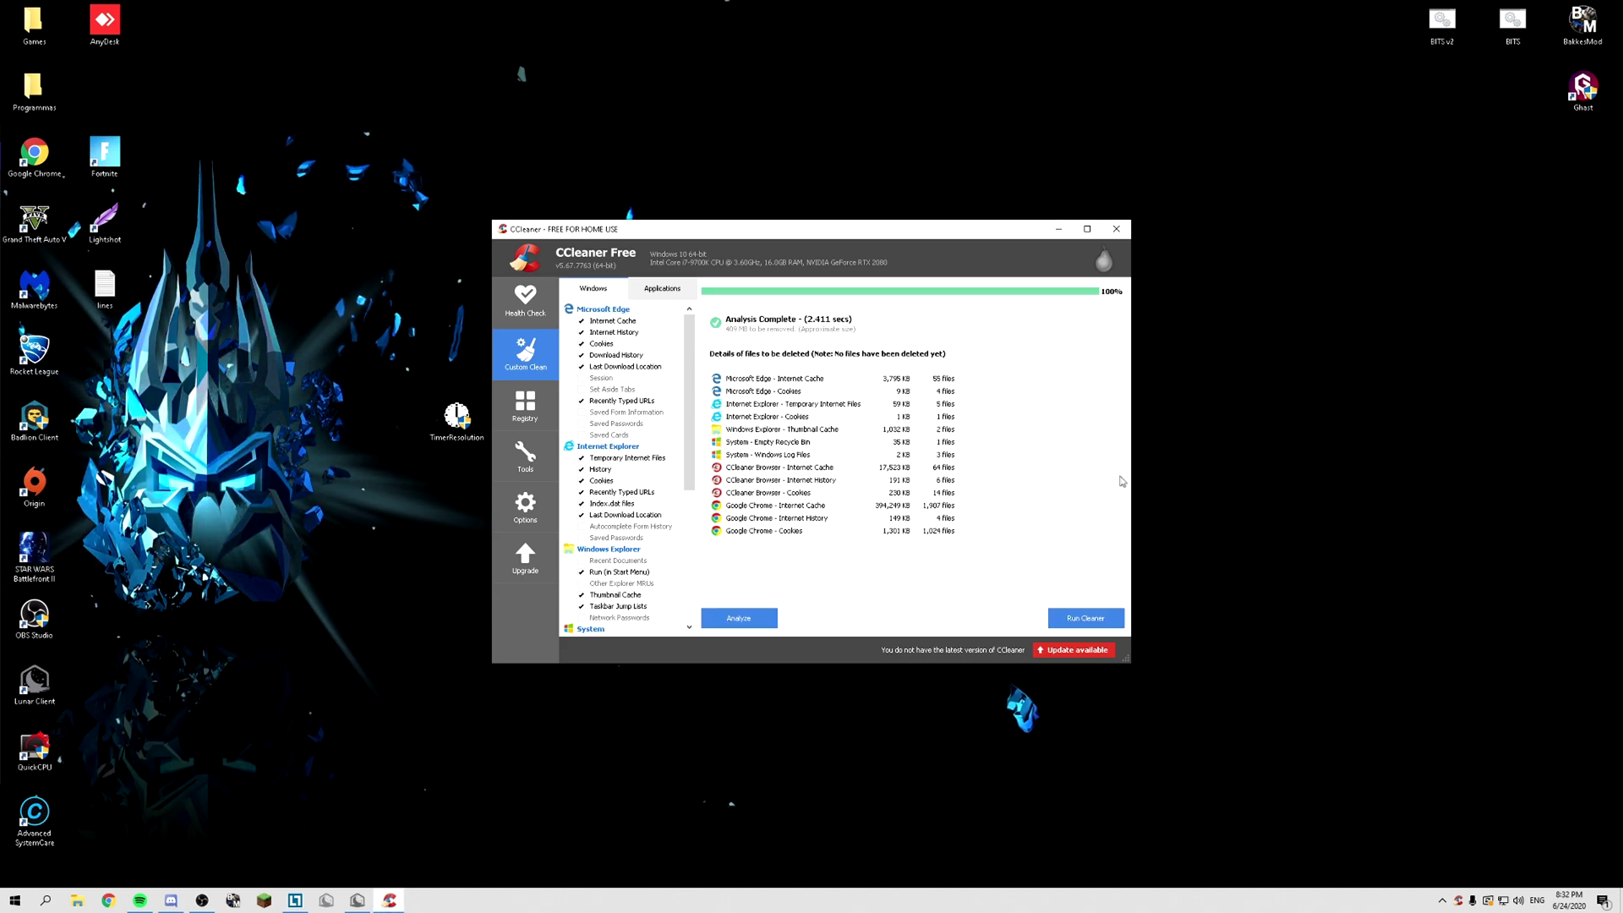
click(1086, 618)
click(910, 427)
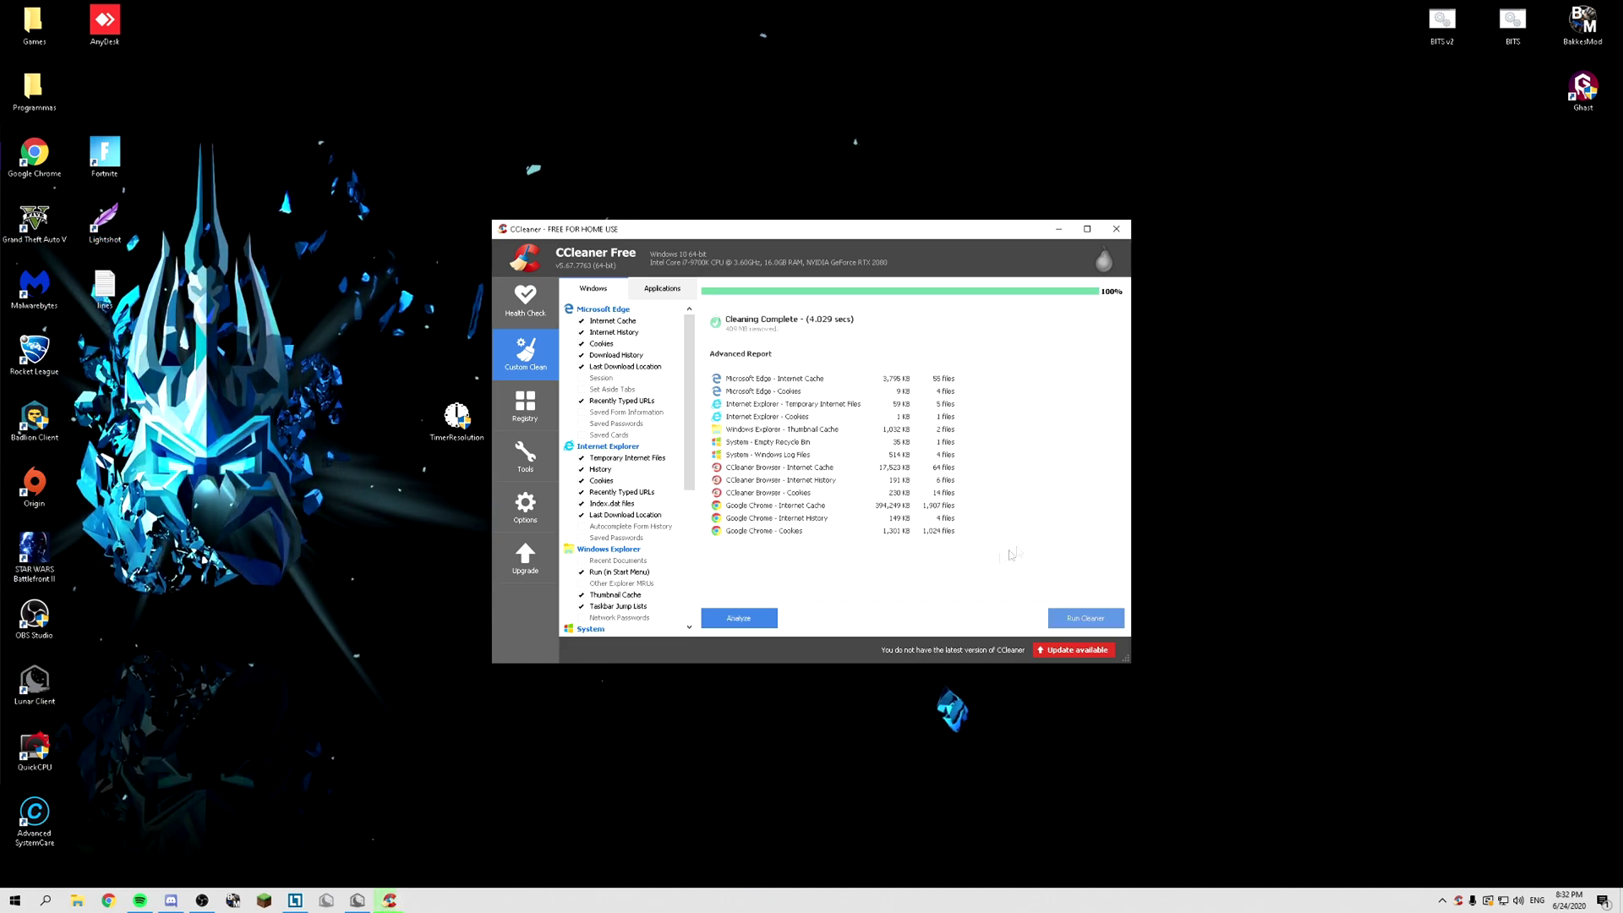
click(1085, 618)
click(910, 429)
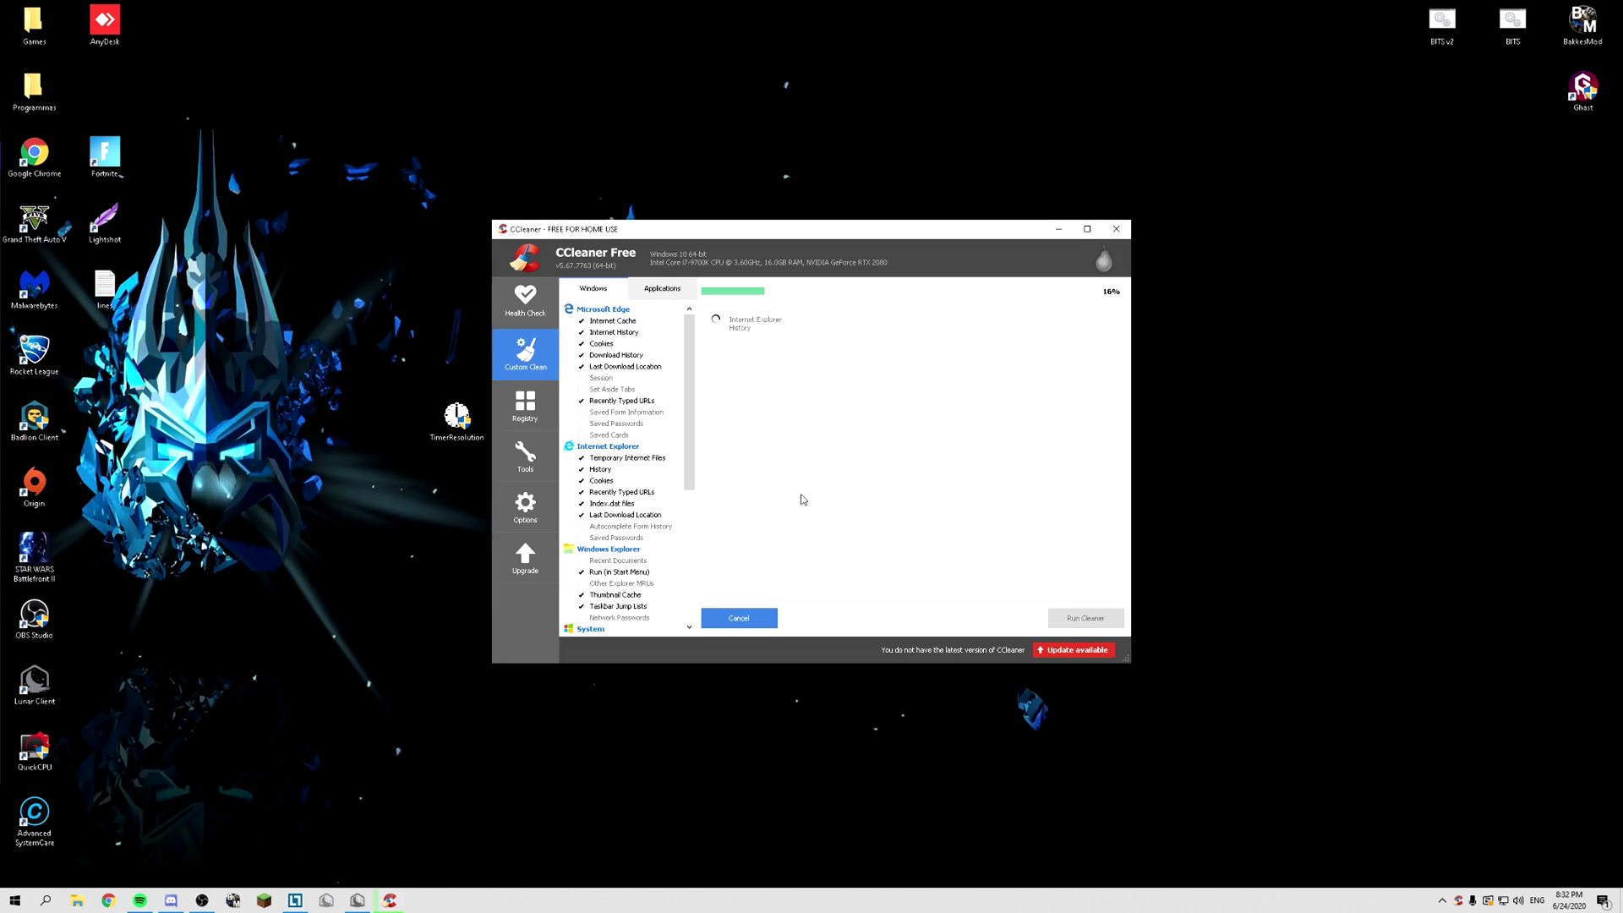
- Show the Applications items of Custom Clean and run the cleaner once more
click(676, 291)
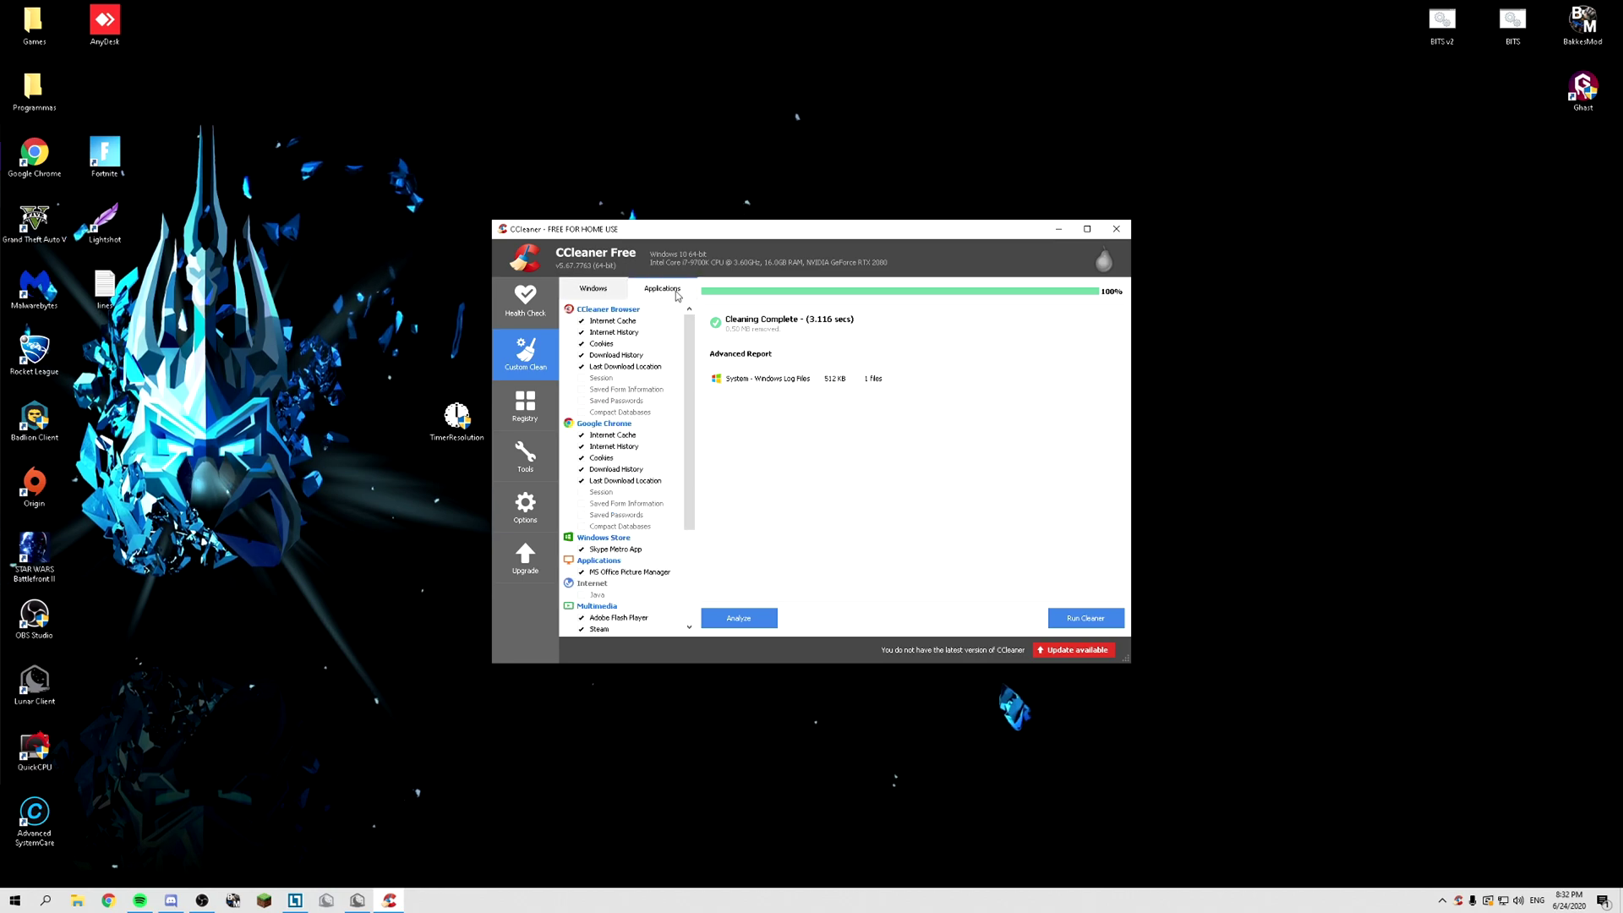
click(1086, 618)
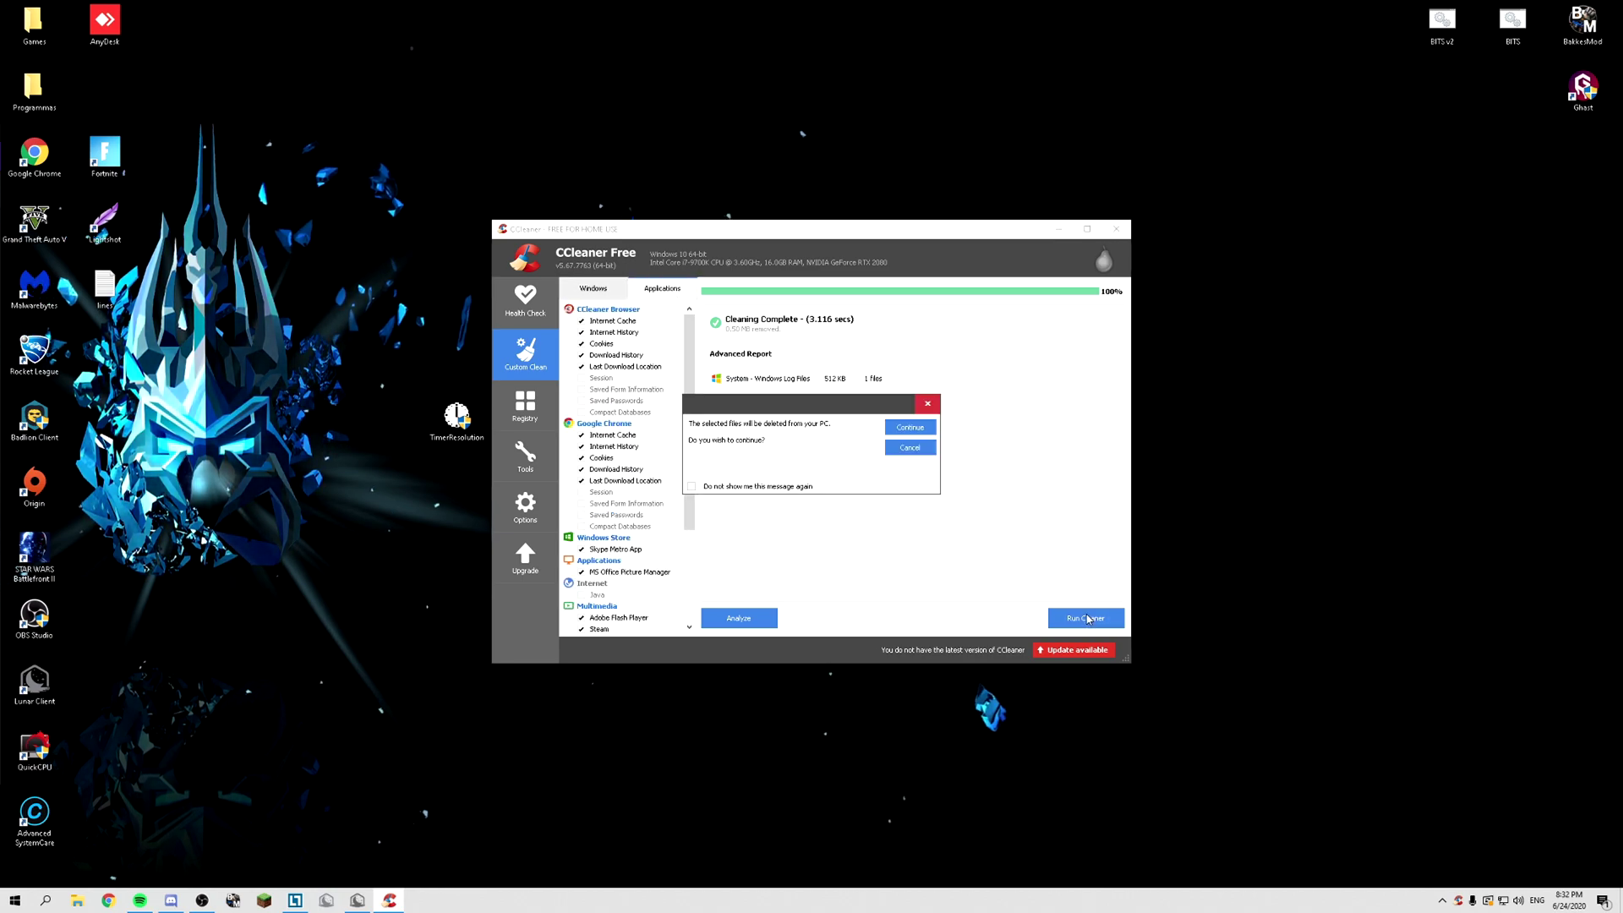
click(901, 429)
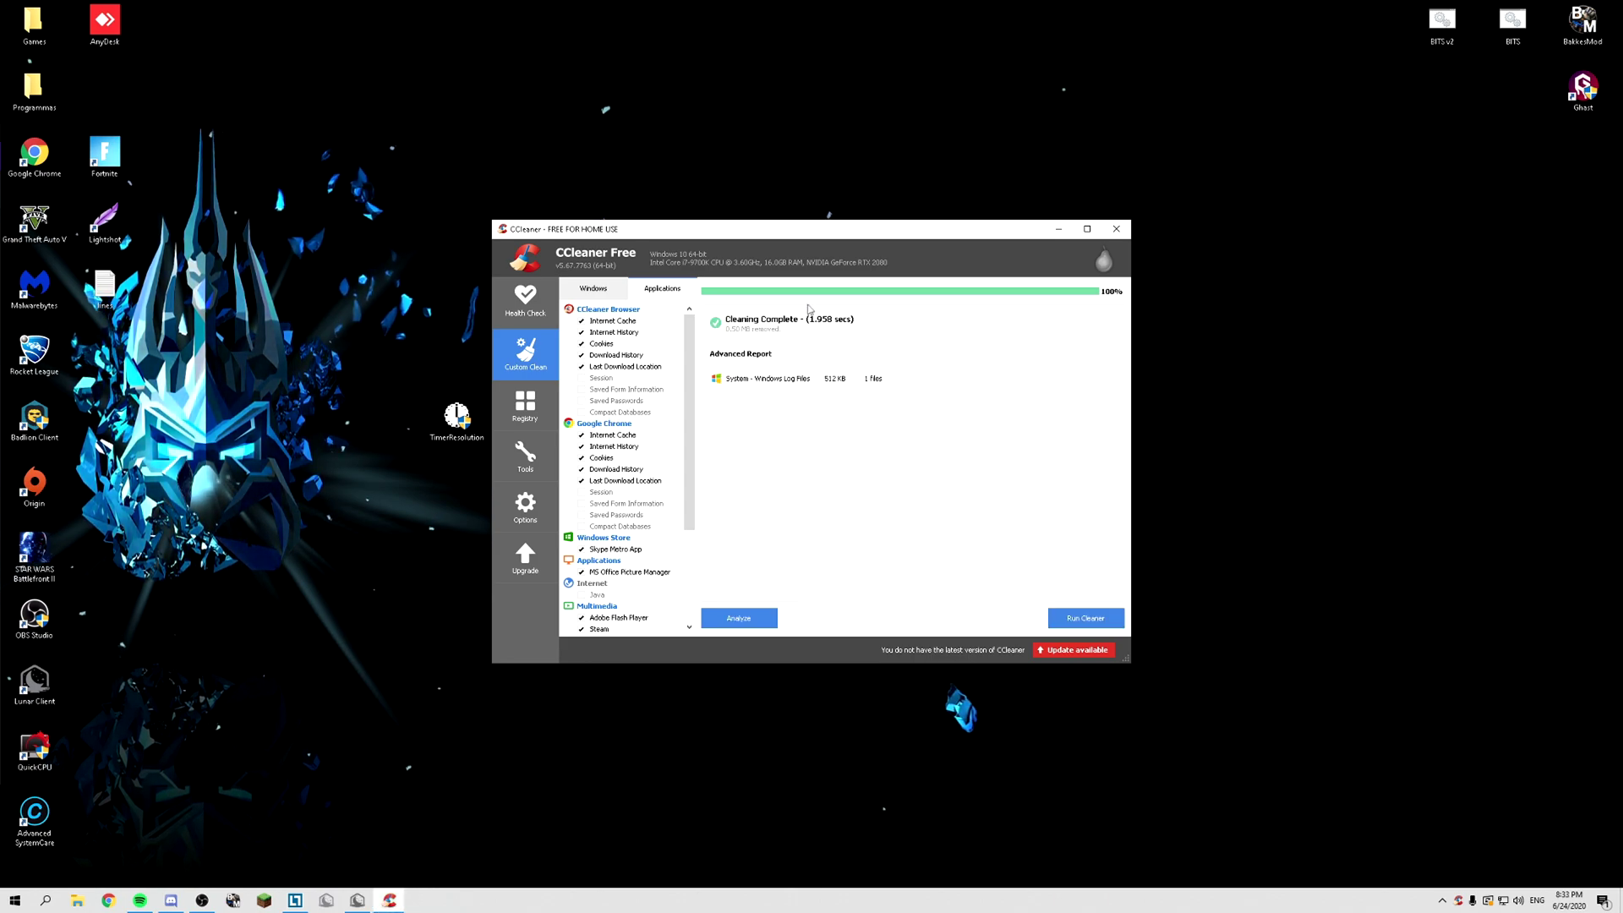
- Scan the registry for issues with all Registry Cleaner categories selected
click(524, 406)
click(749, 619)
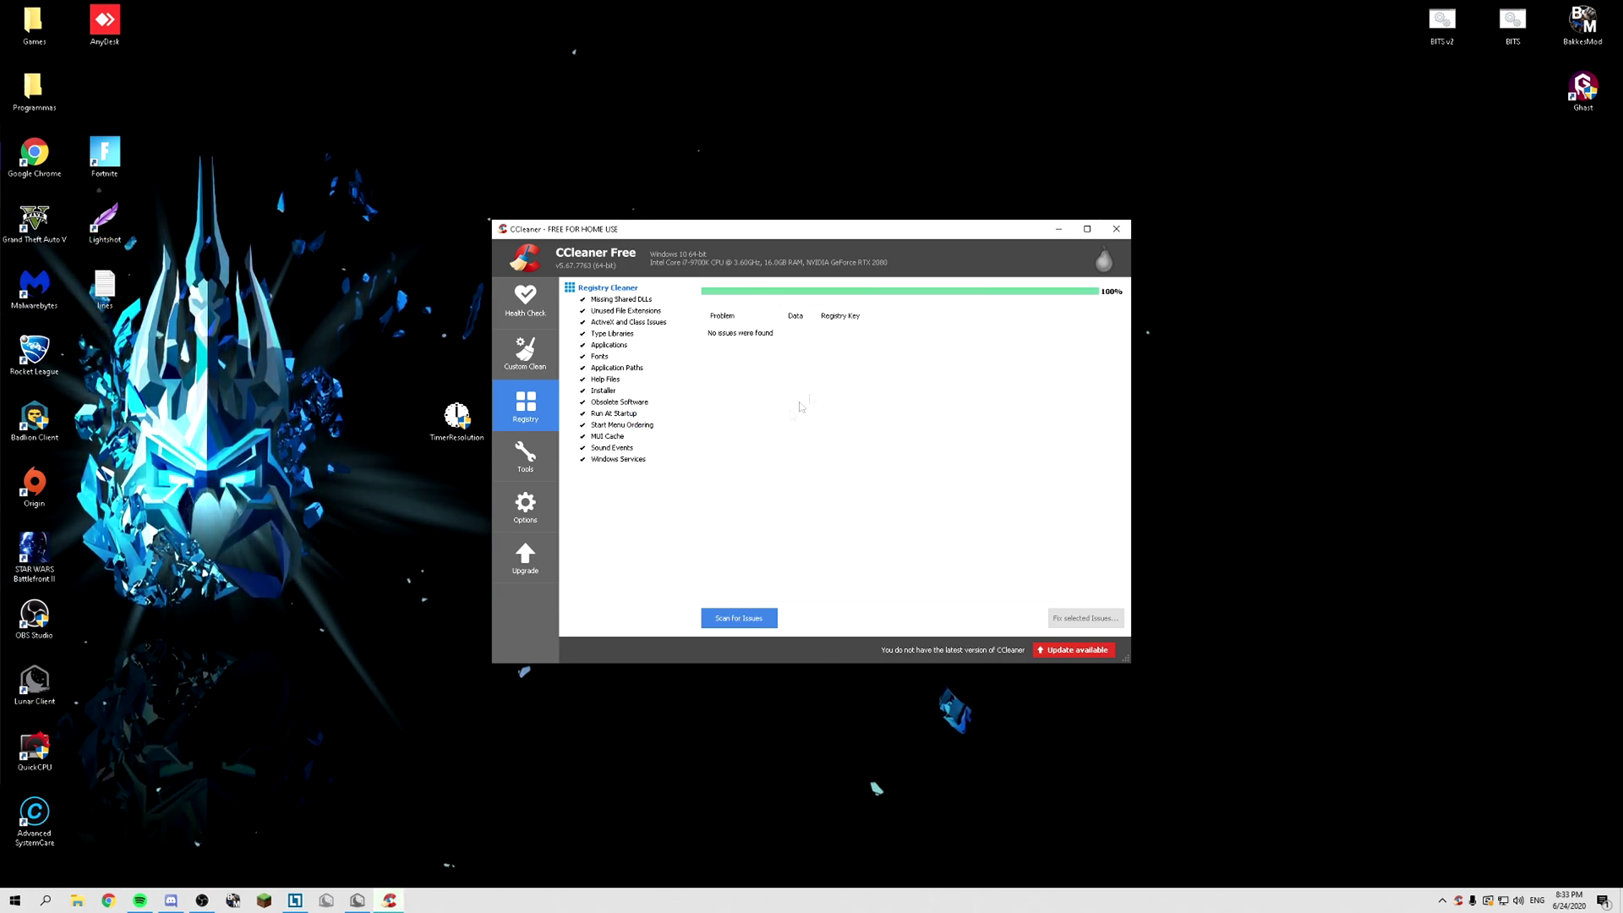
- Review the list of installed programs and the Windows startup programs in CCleaner's tools
click(525, 456)
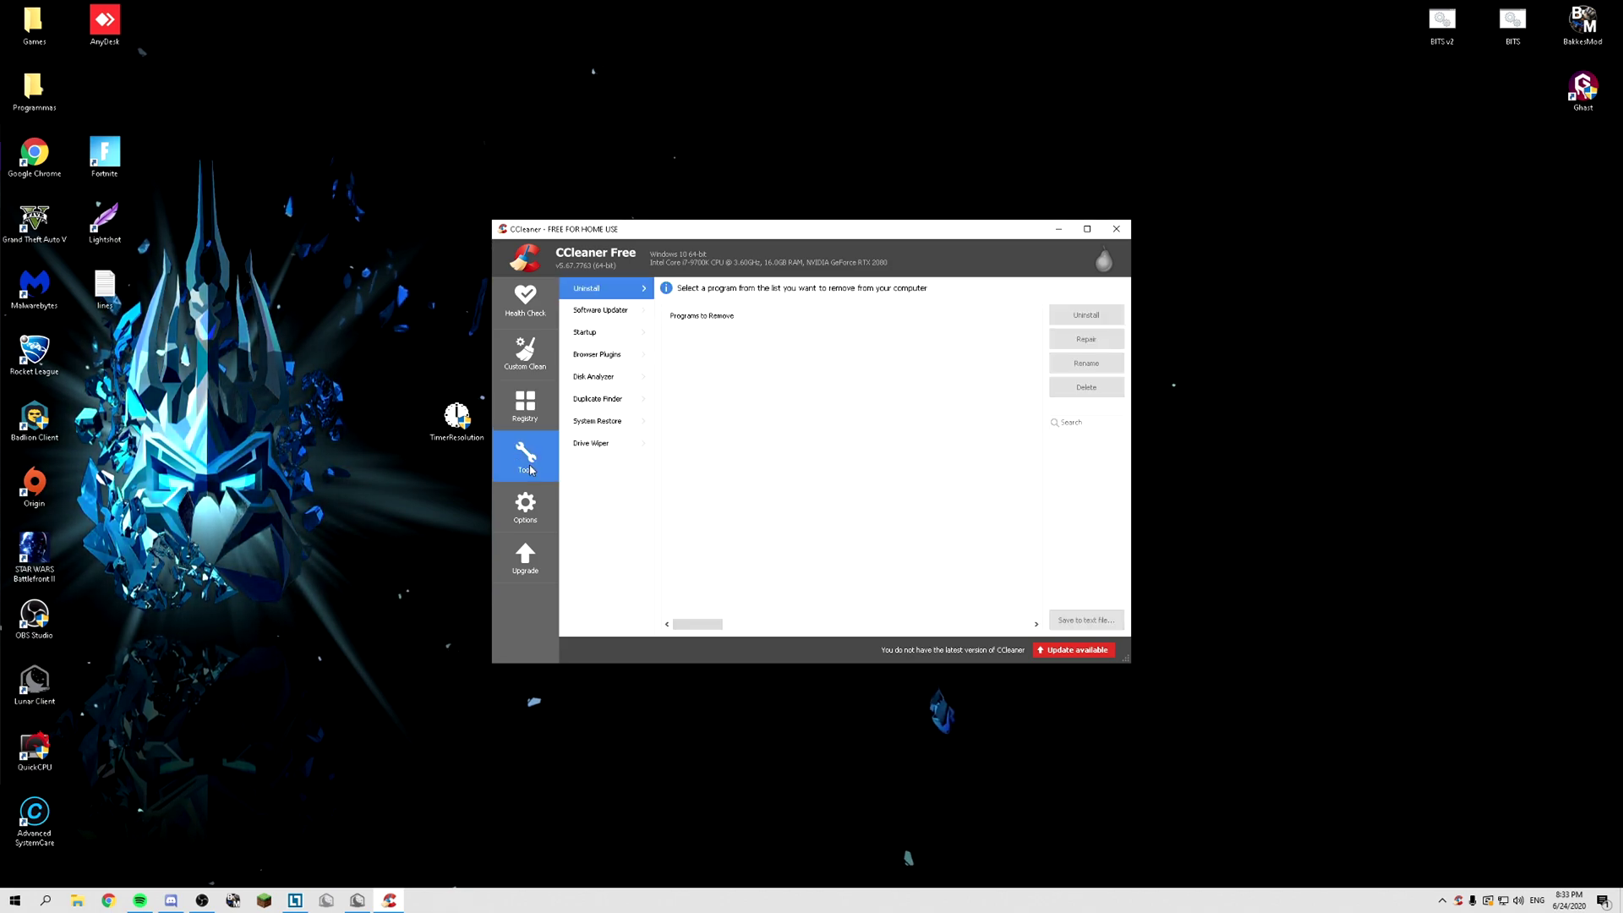
scroll(906, 503, down, 9)
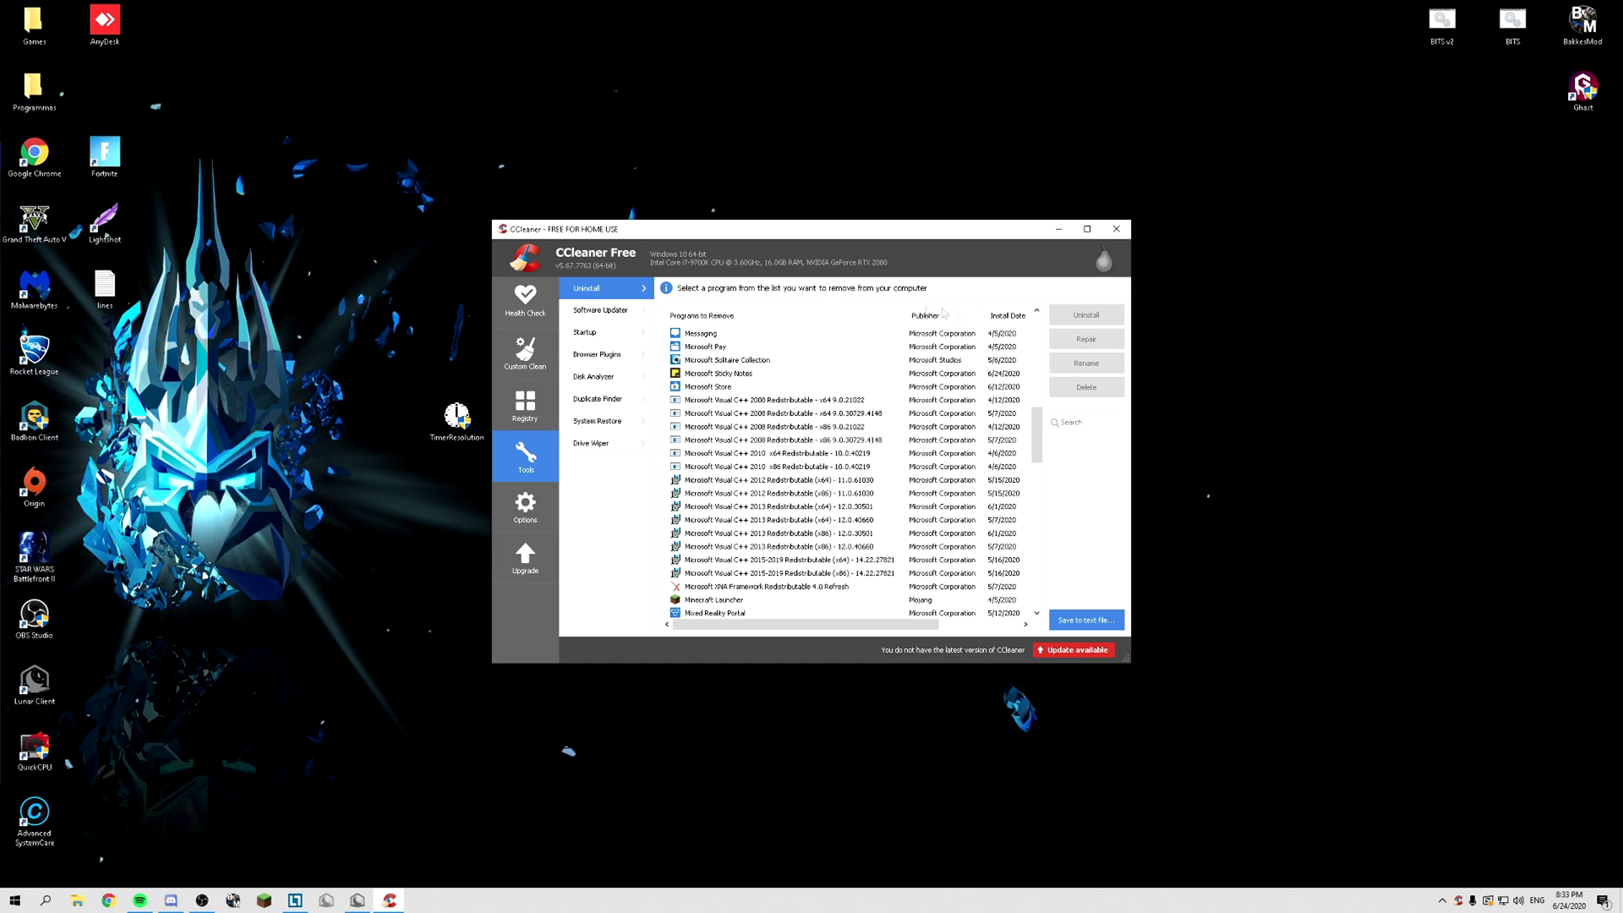
click(607, 333)
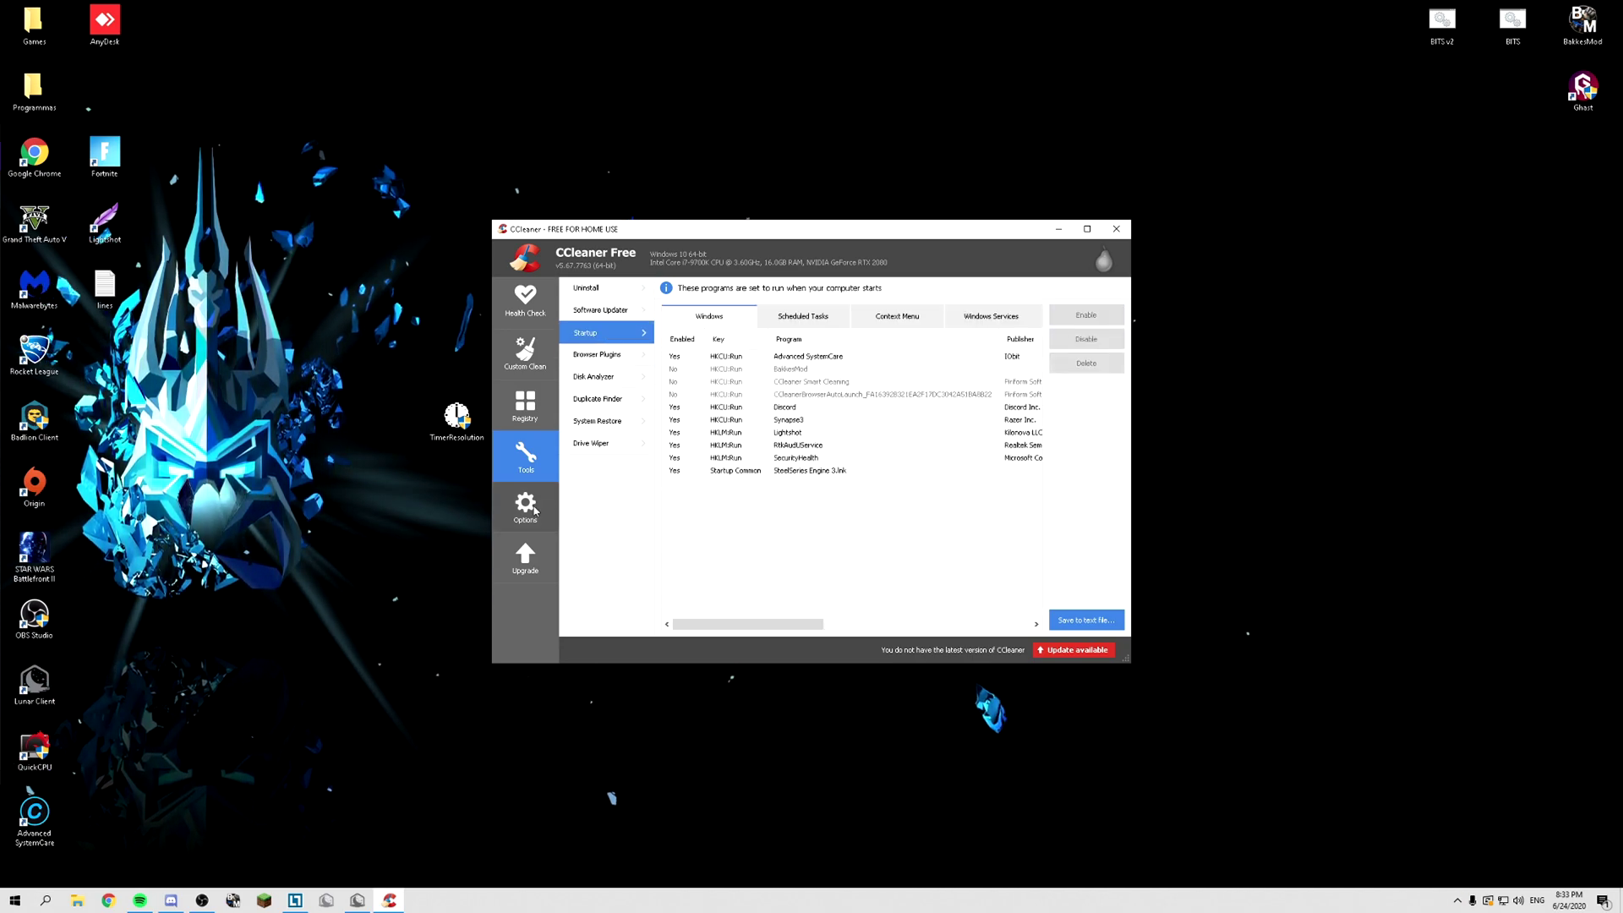
- Close CCleaner and dismiss its Smart Cleaning notification
click(526, 507)
click(1115, 228)
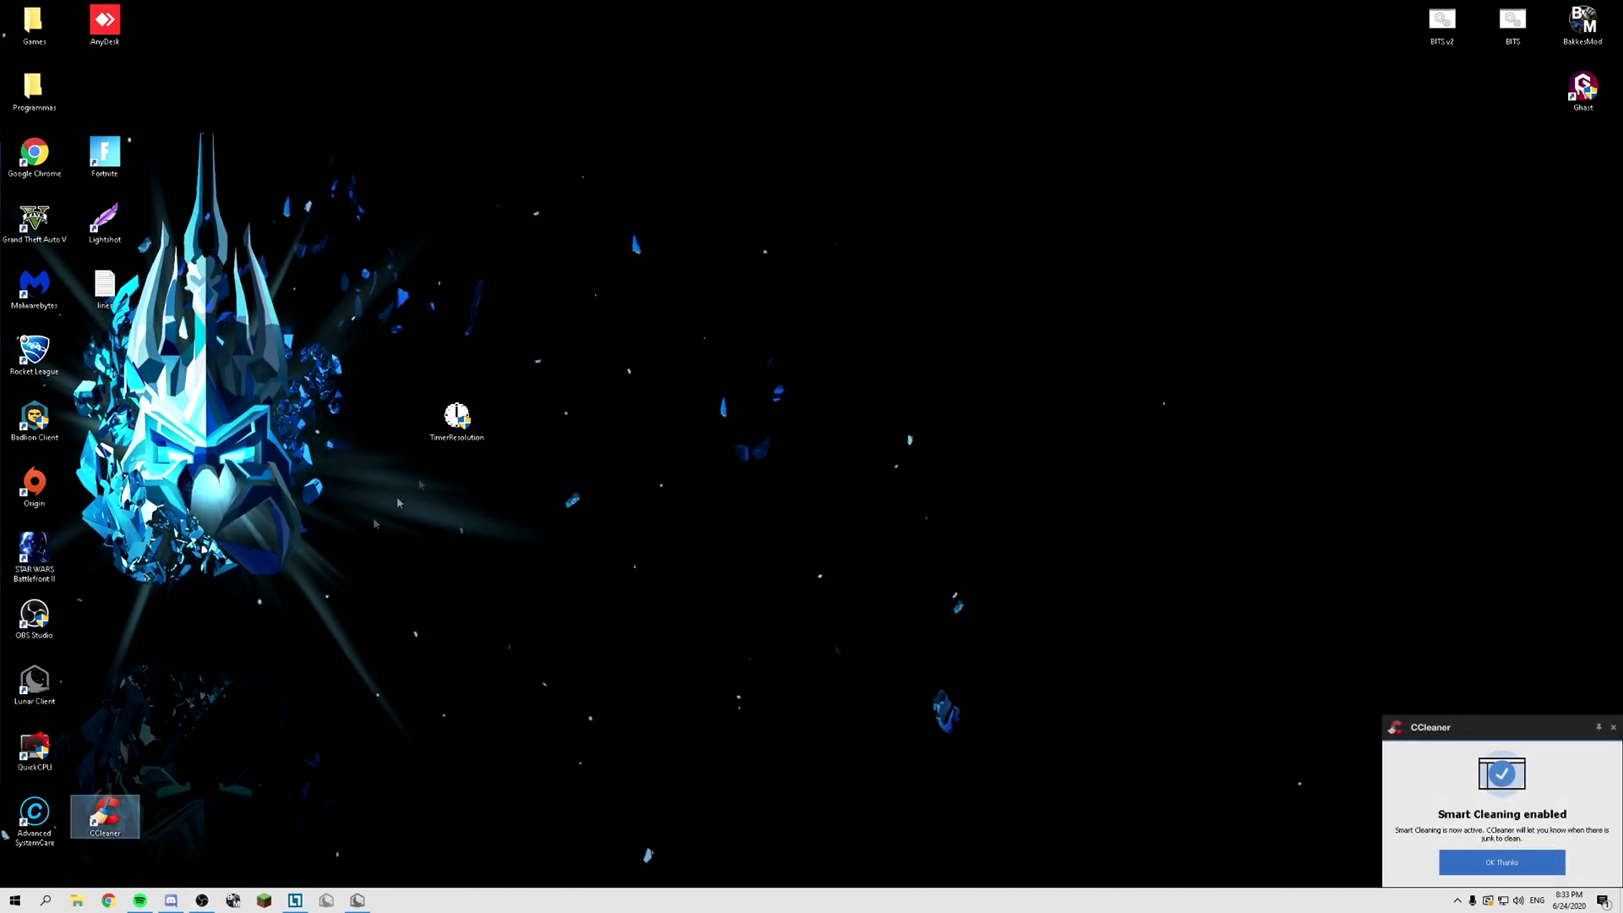
click(1612, 732)
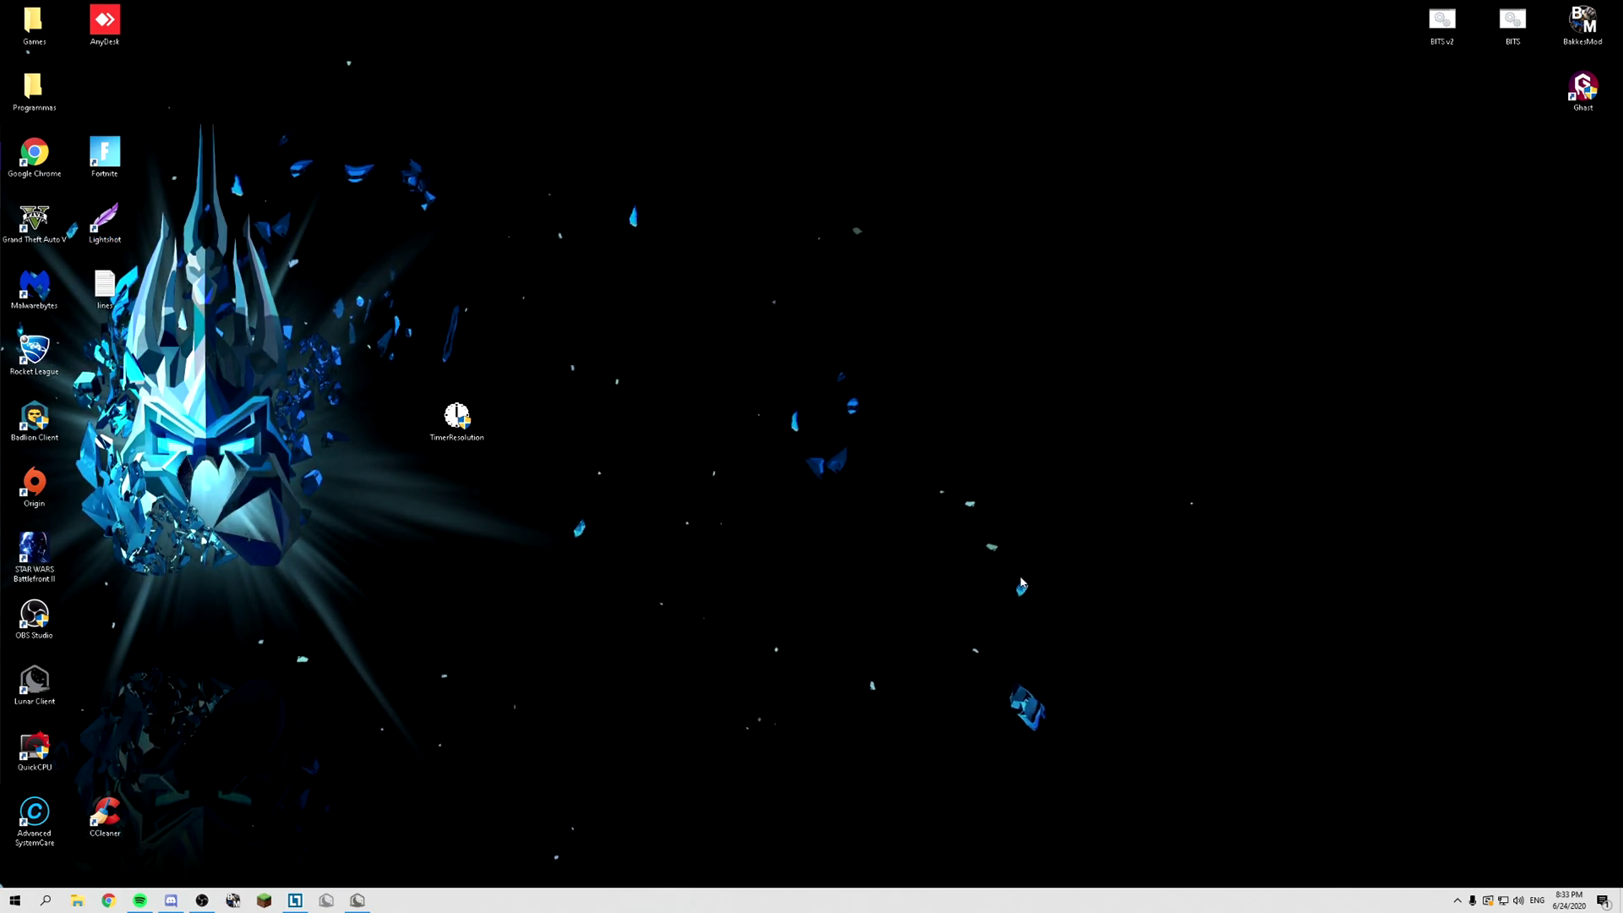
key(super)
click(1040, 513)
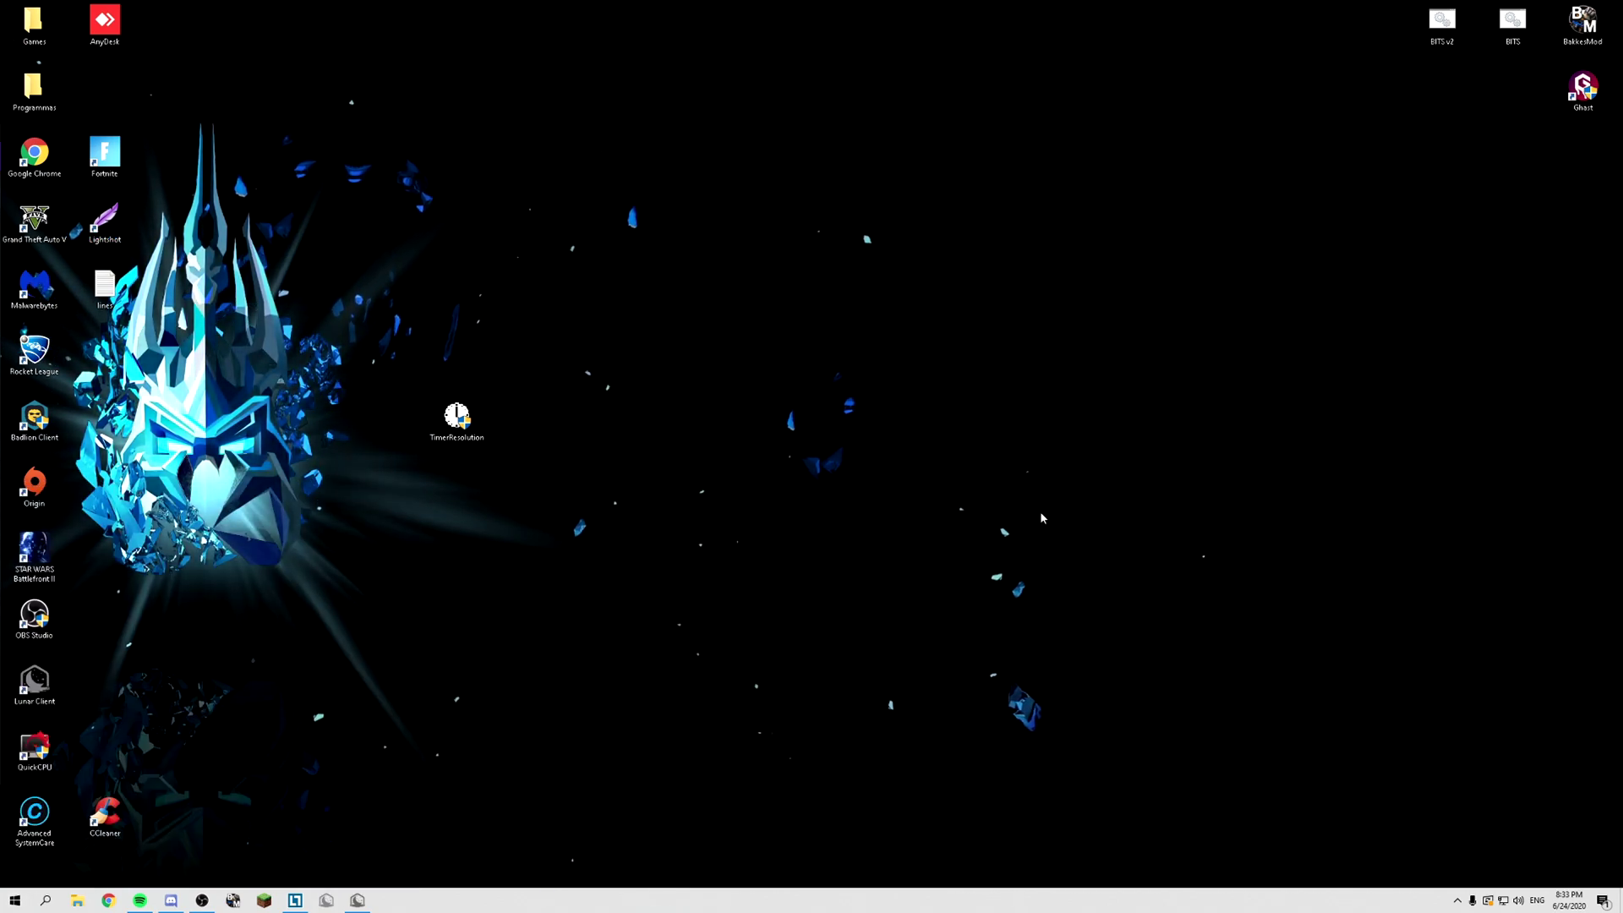
- Open Task Manager, move its window toward the middle of the desktop, and show the startup programs
key(ctrl+shift+Escape)
drag(409, 184, 794, 189)
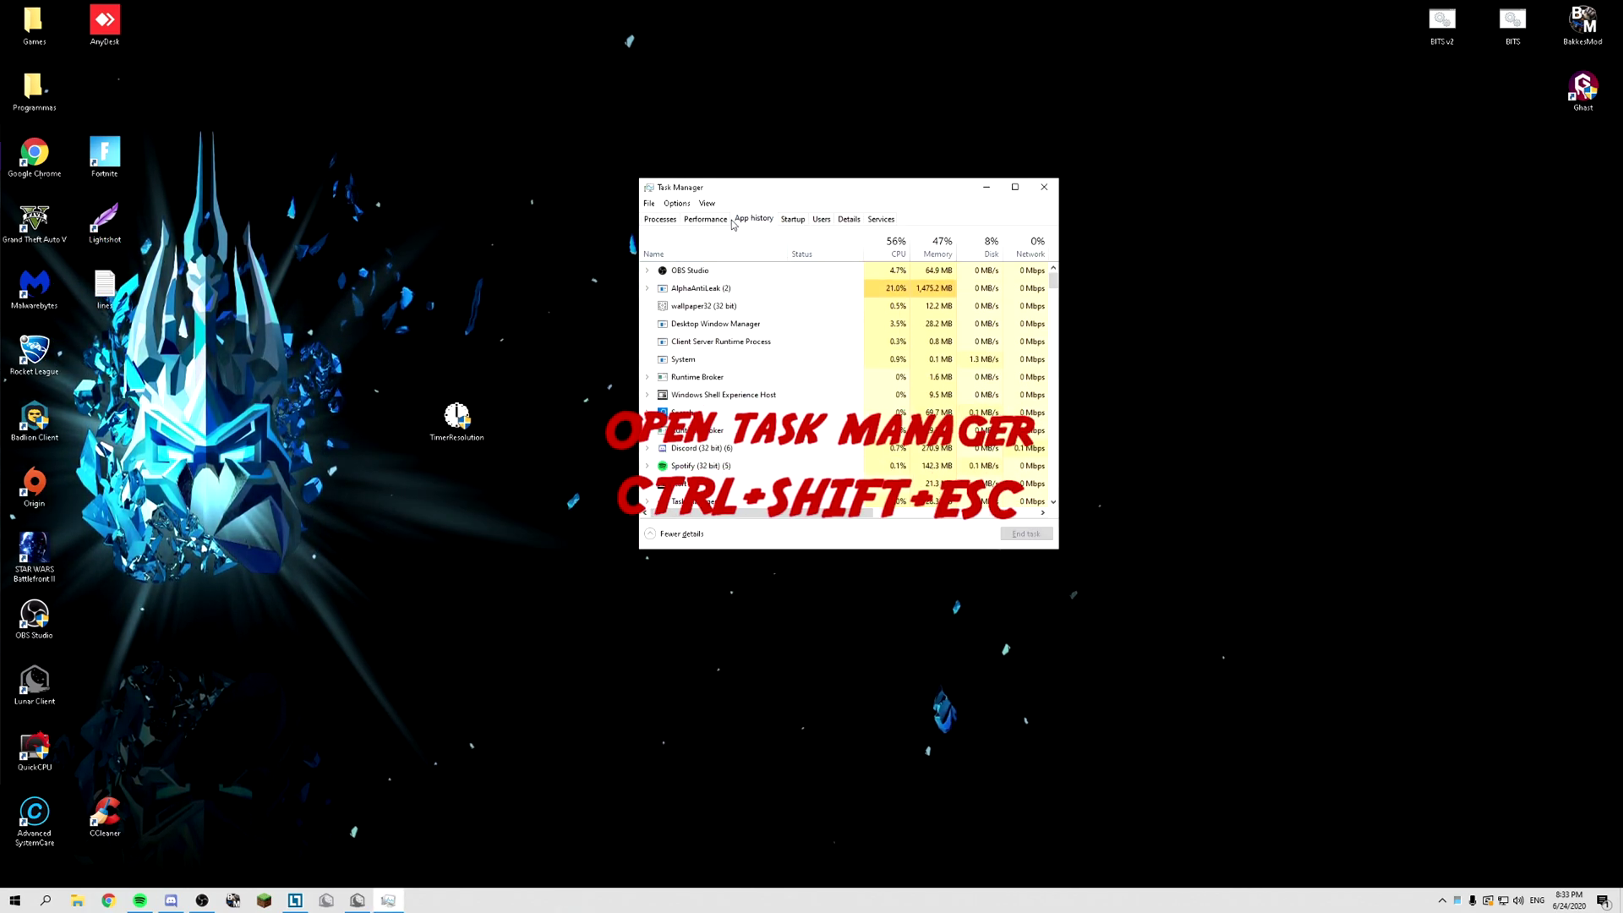
click(705, 219)
click(793, 219)
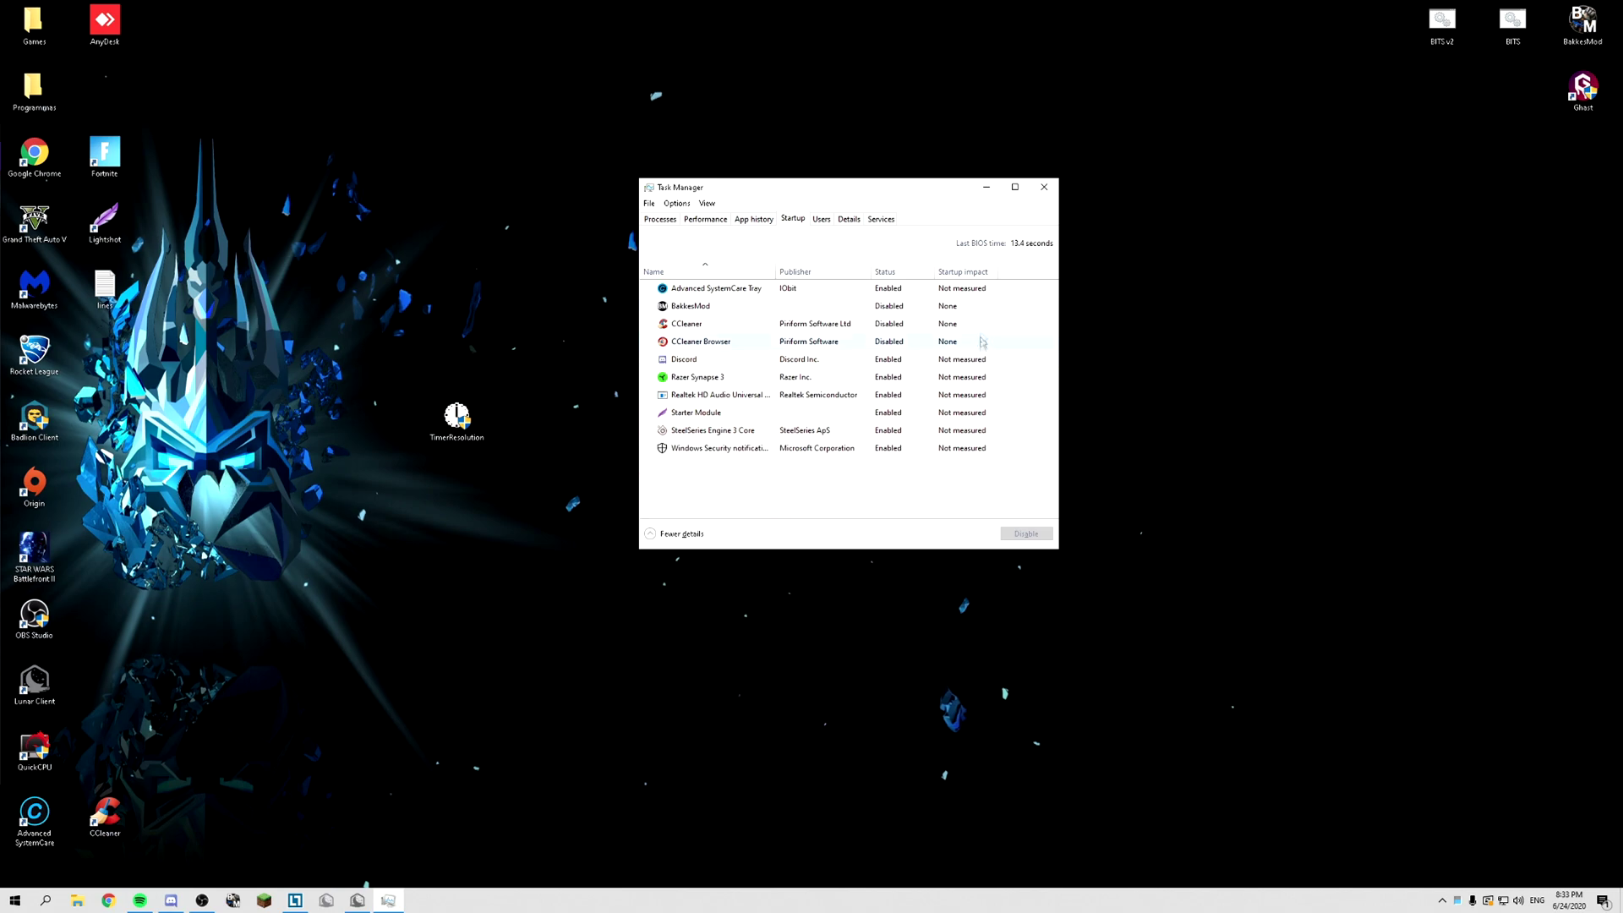
- Disable Advanced SystemCare Tray, Starter Module and SteelSeries Engine 3 Core at startup
right_click(789, 292)
click(819, 310)
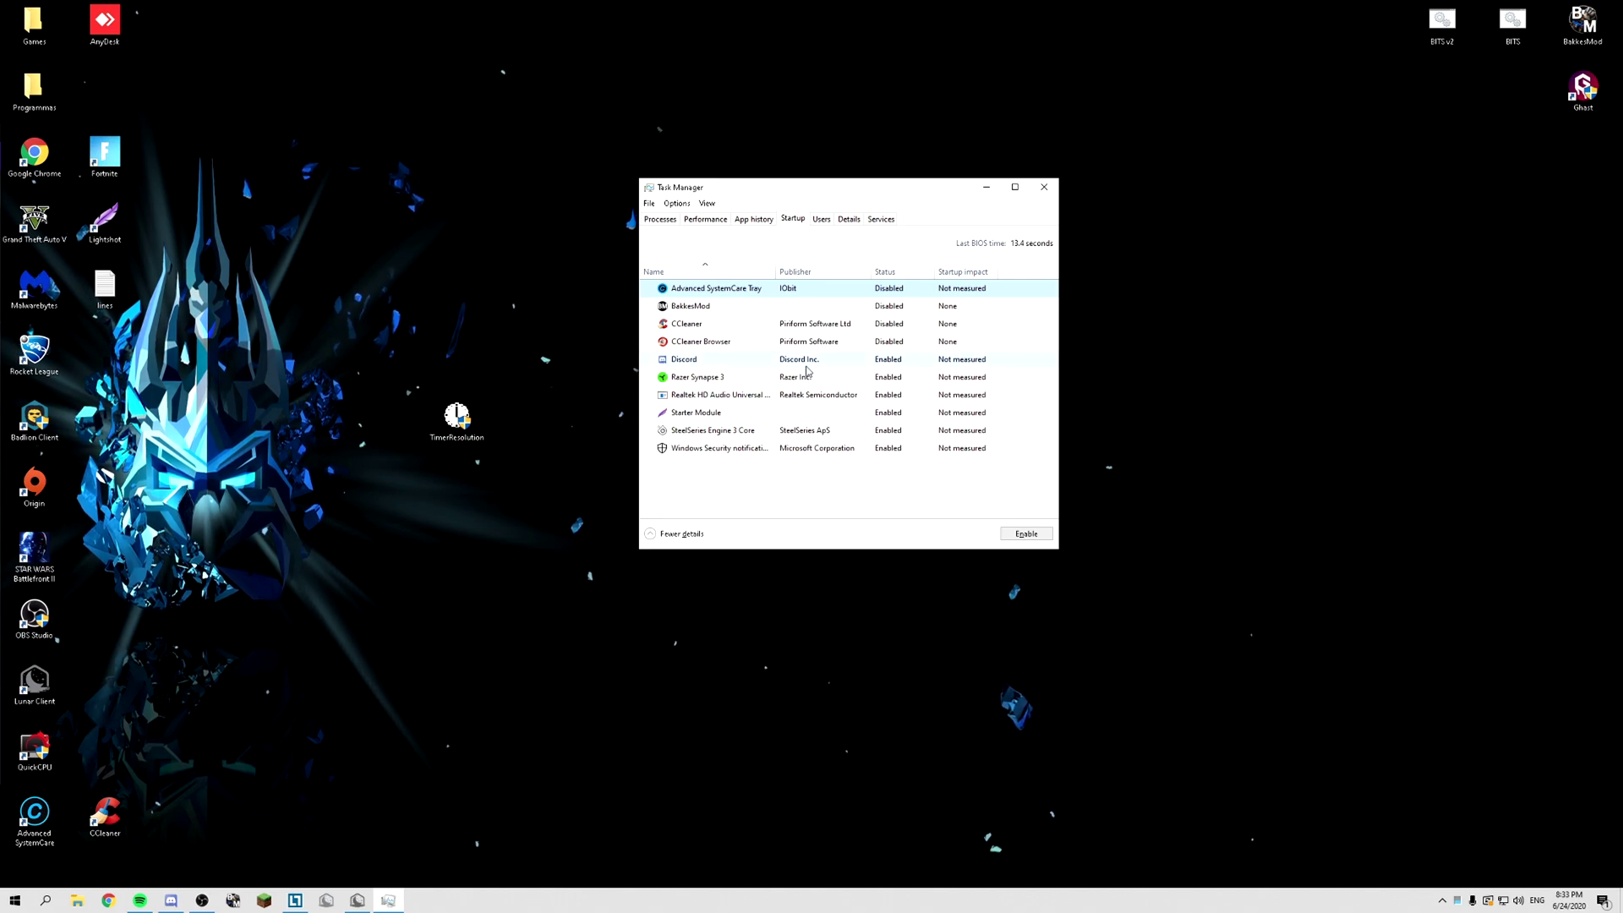
right_click(854, 420)
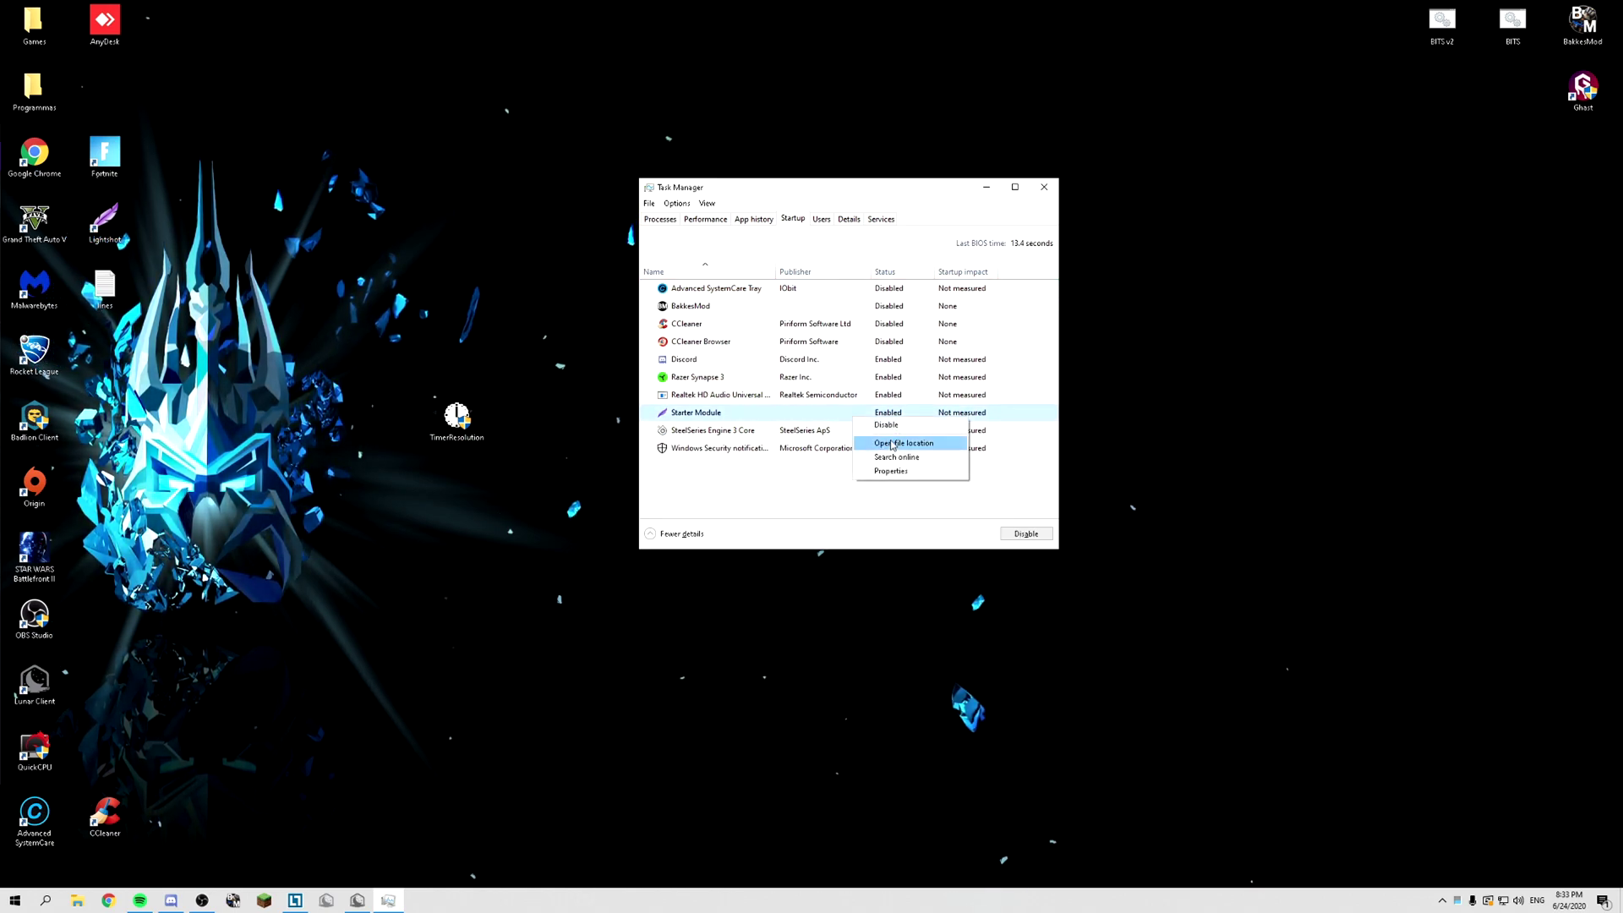
click(877, 433)
right_click(884, 436)
click(956, 464)
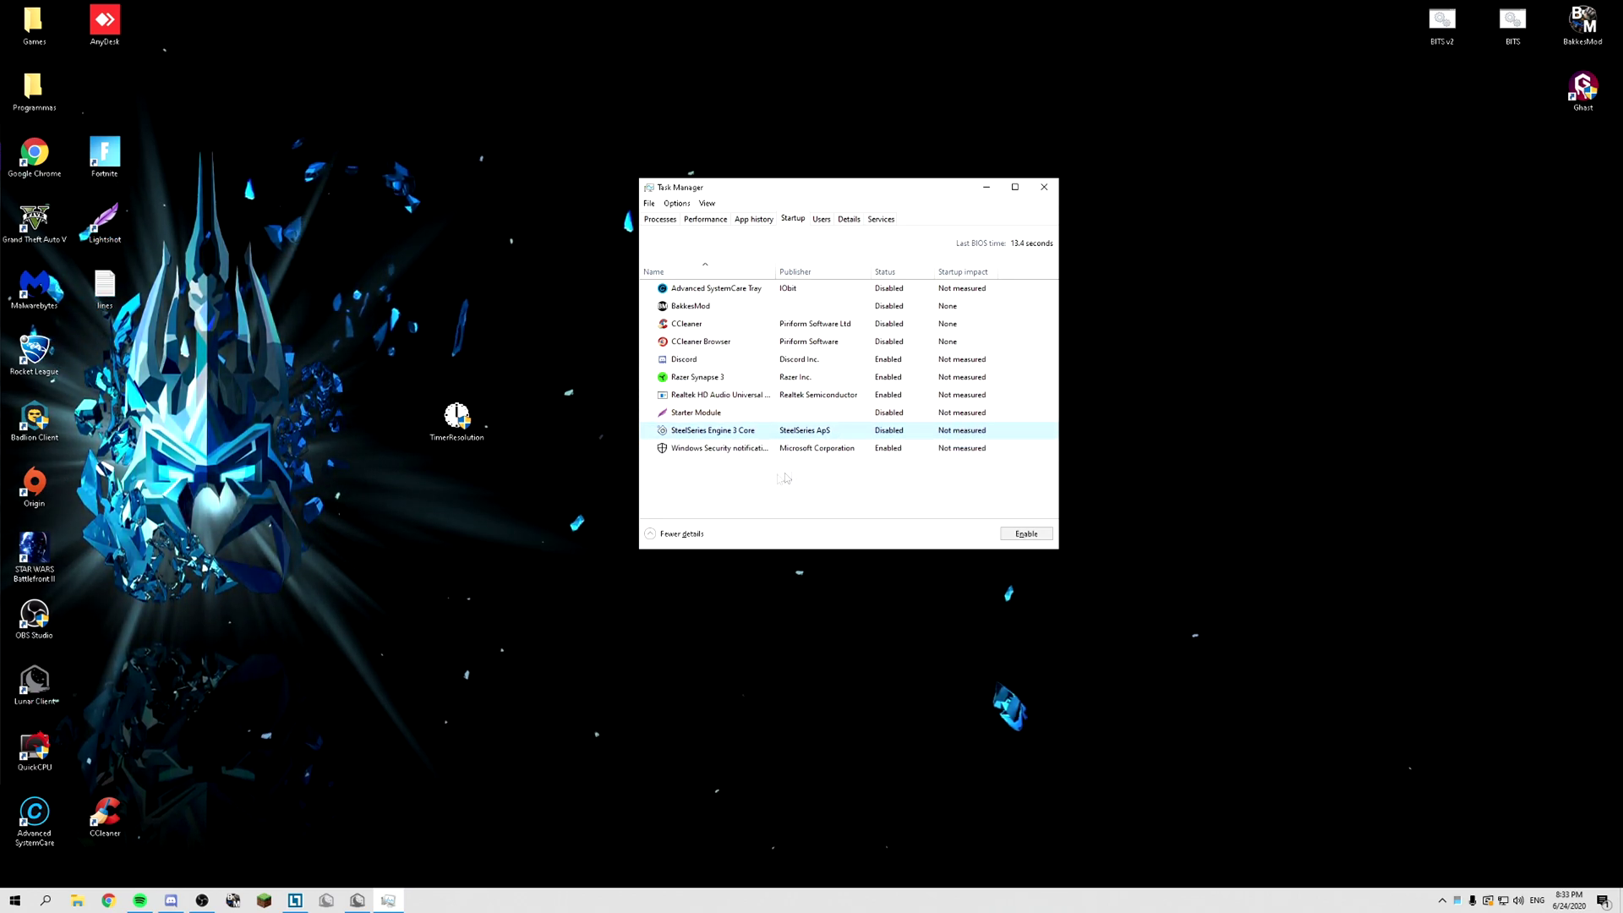
- Enable Starter Module at startup again and close Task Manager
right_click(734, 414)
key(Escape)
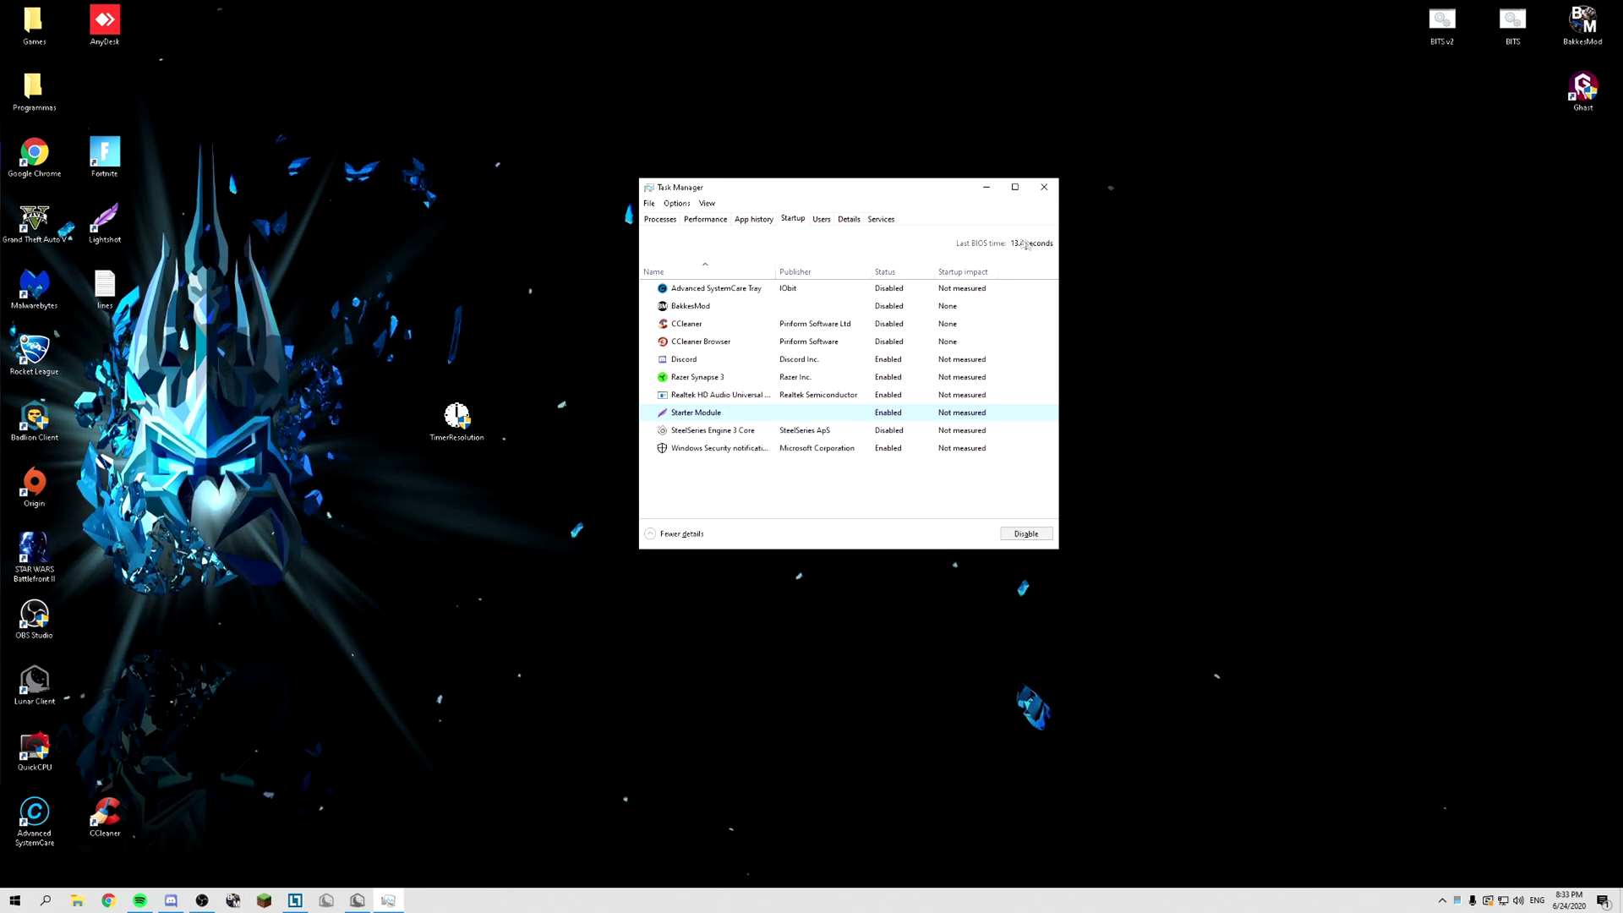
click(1044, 187)
- Launch the TimerResolution tool from the desktop and minimize it so it keeps running in the background
drag(766, 347, 592, 431)
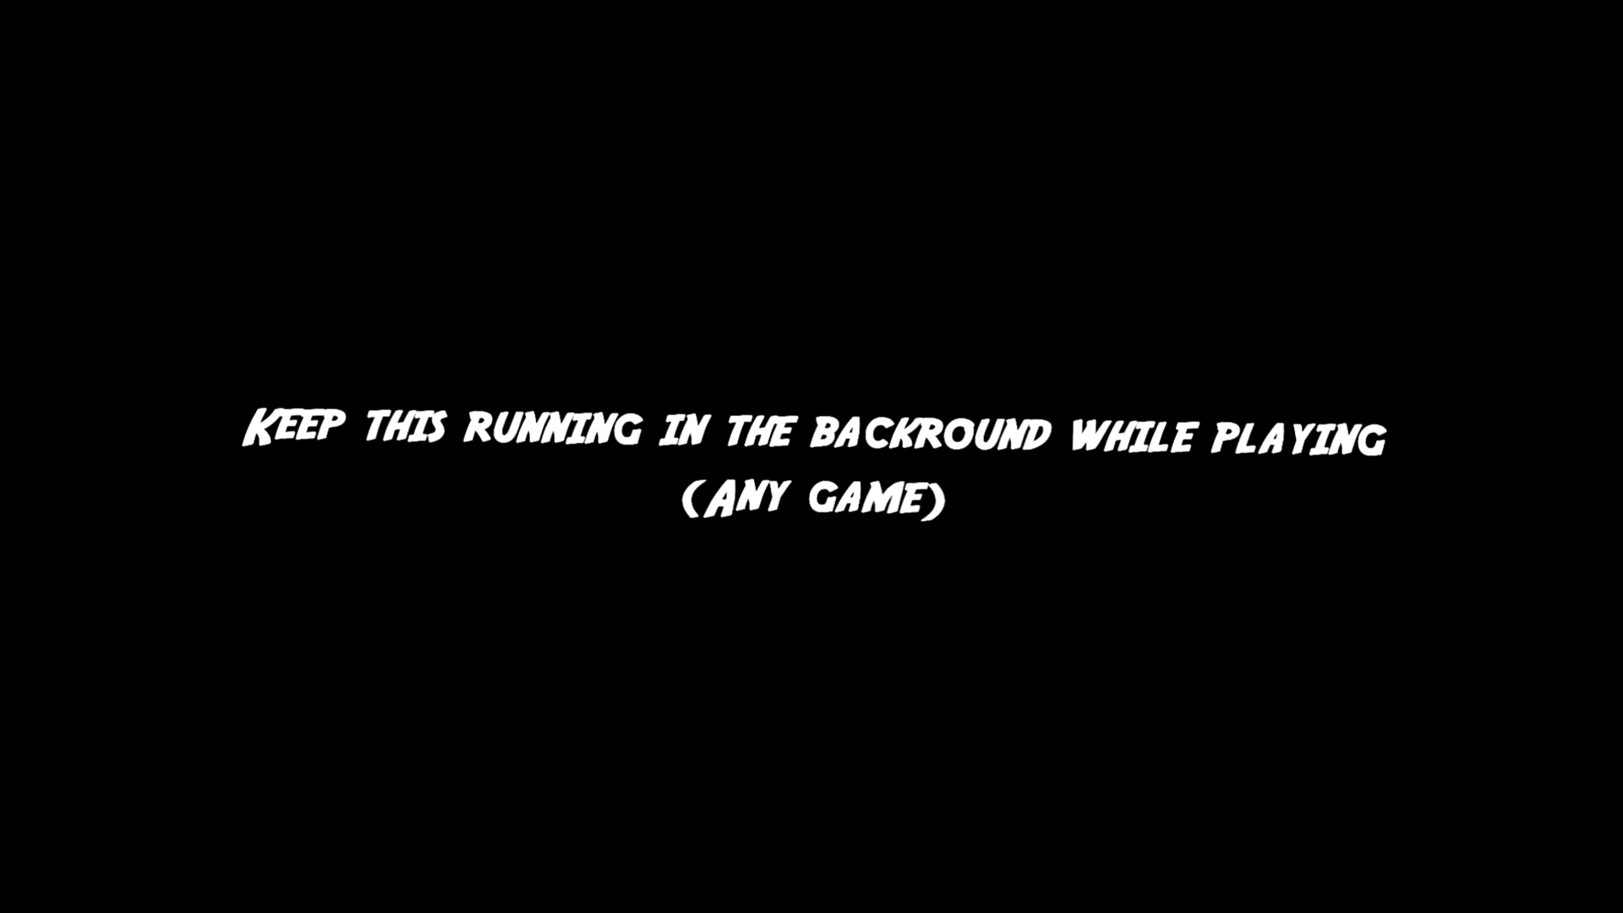
double_click(457, 414)
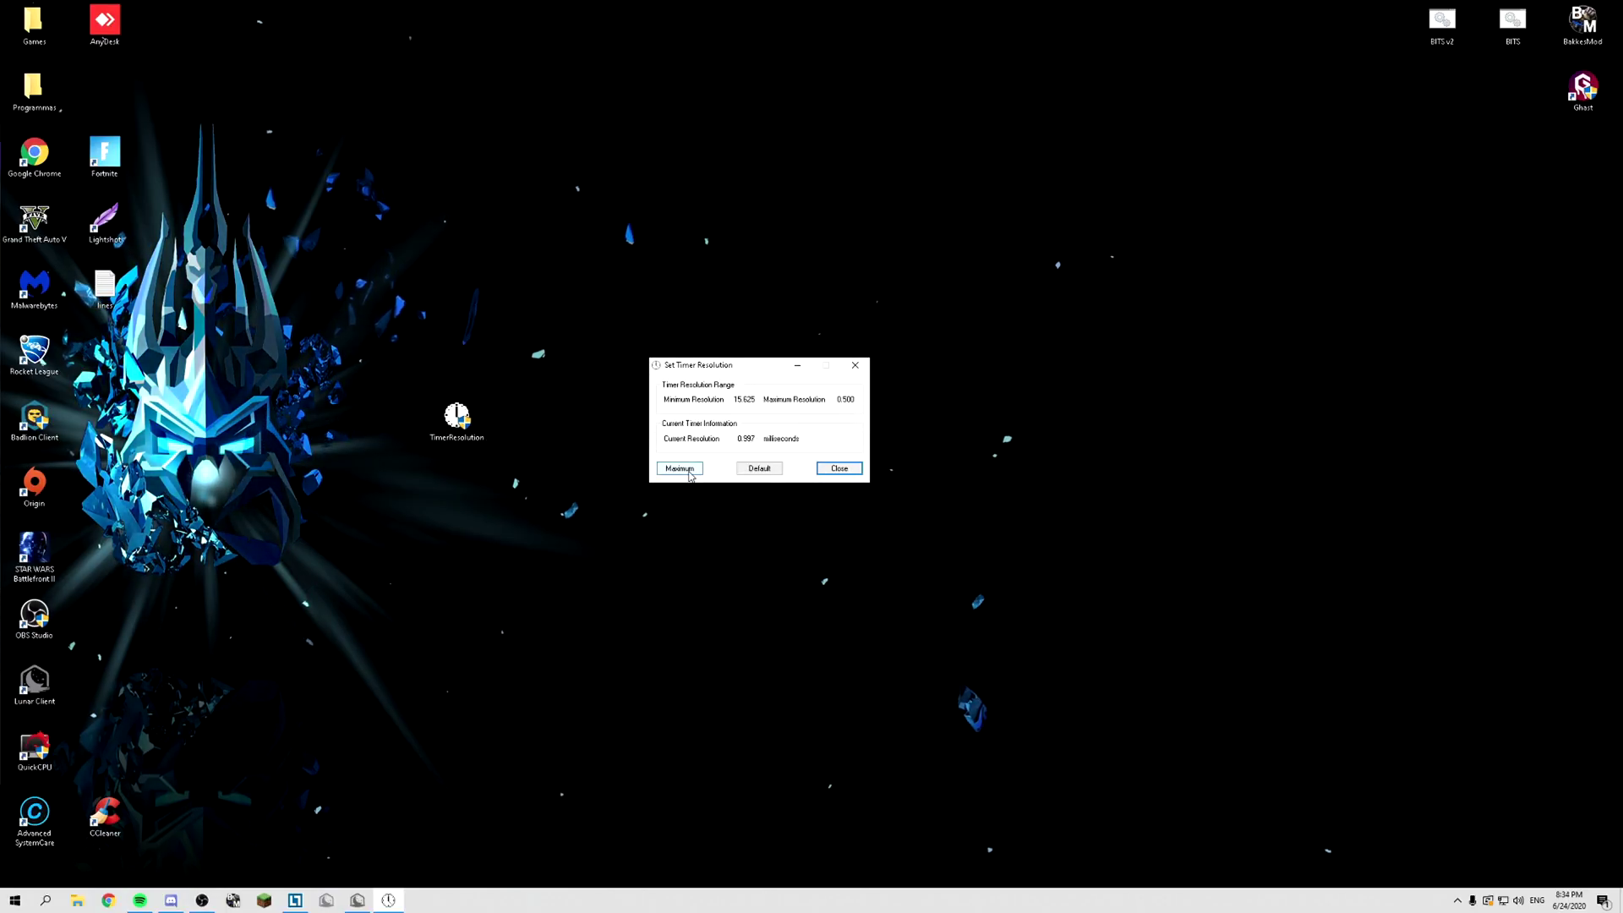
click(798, 364)
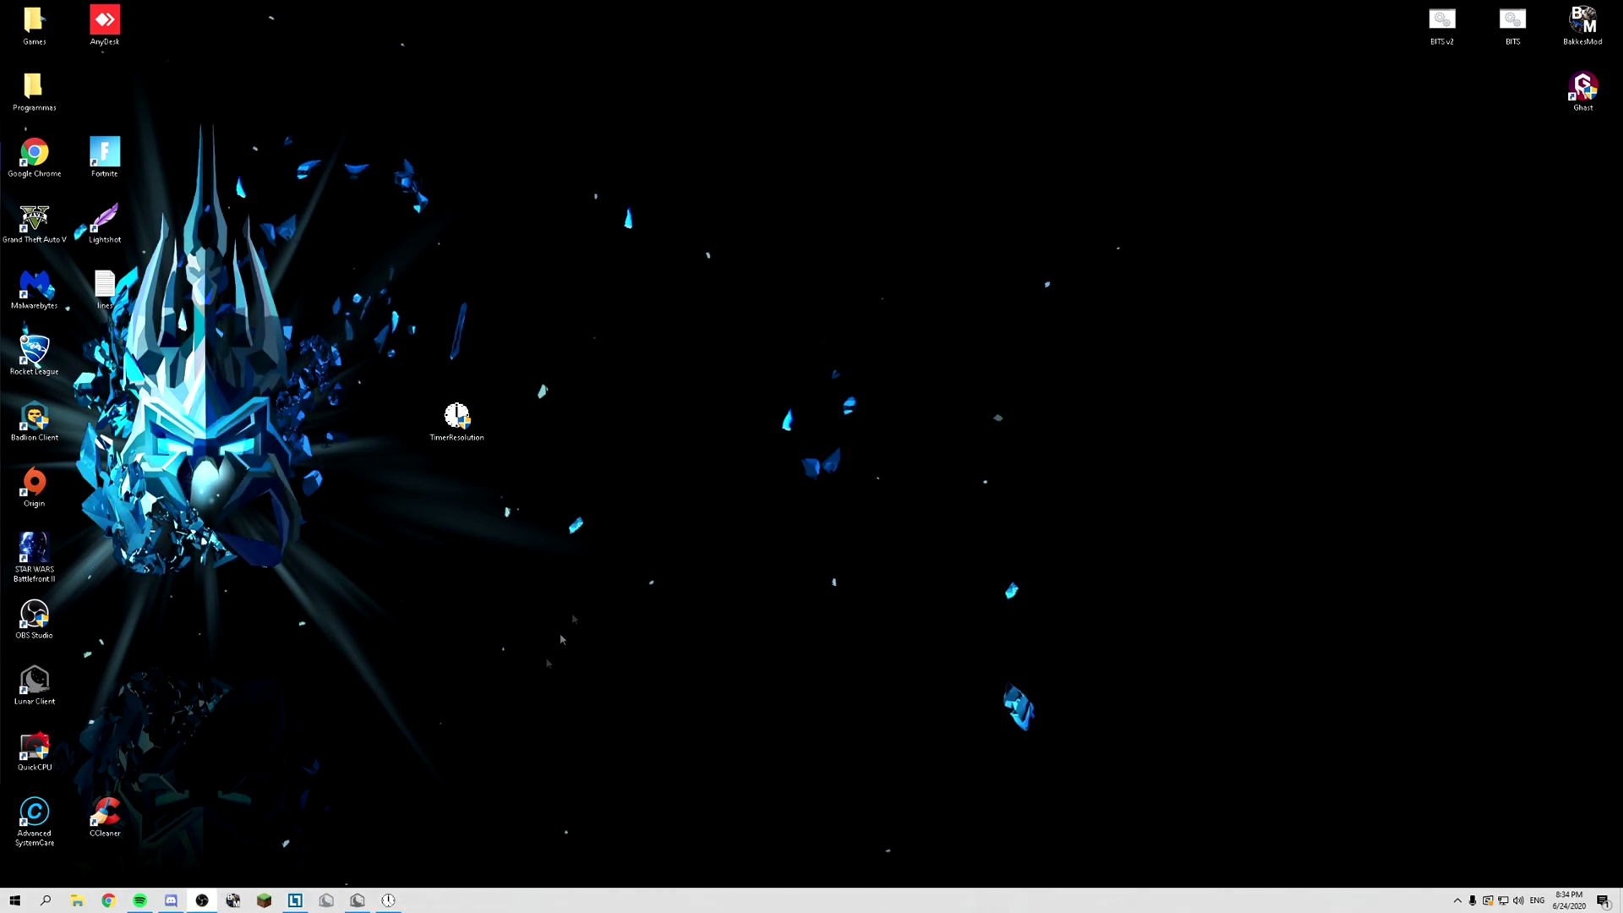